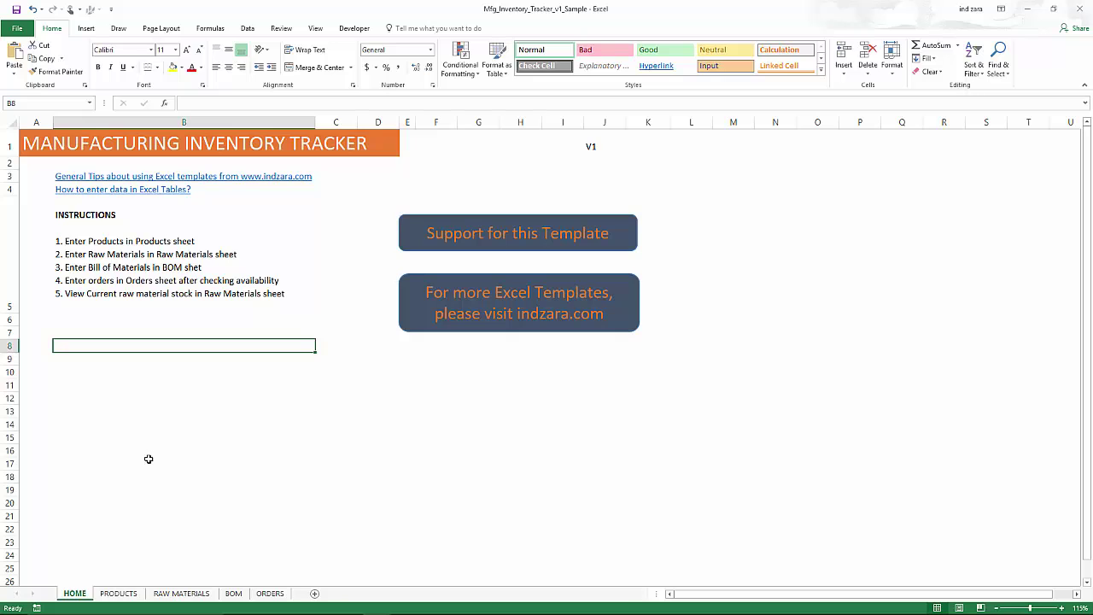
Review the PRODUCTS and RAW MATERIALS sheets and bring up the BOM sheet
left_click(119, 594)
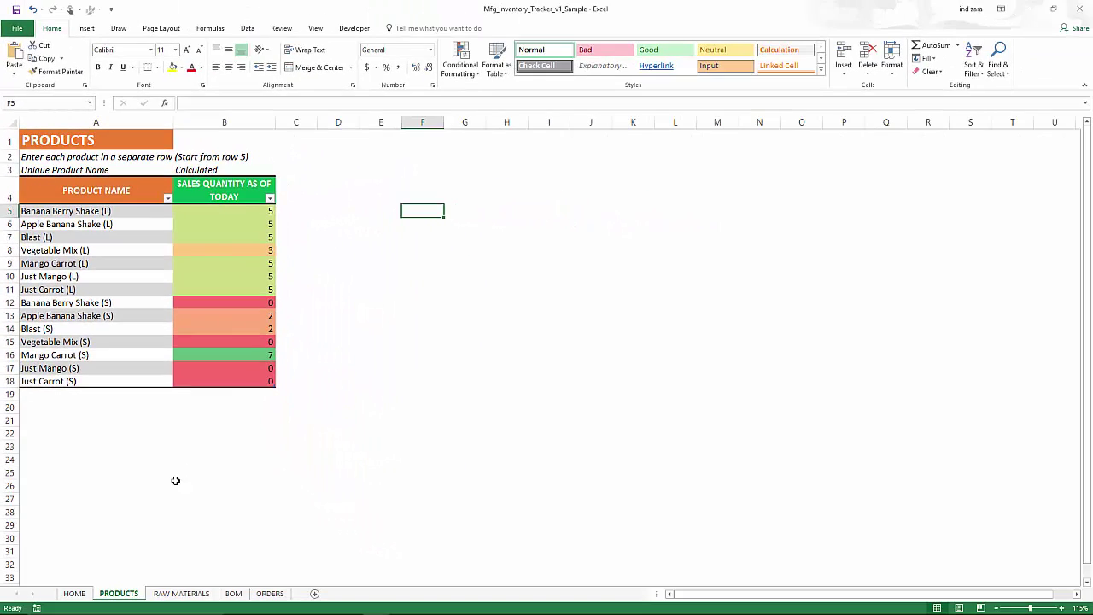
left_click(181, 593)
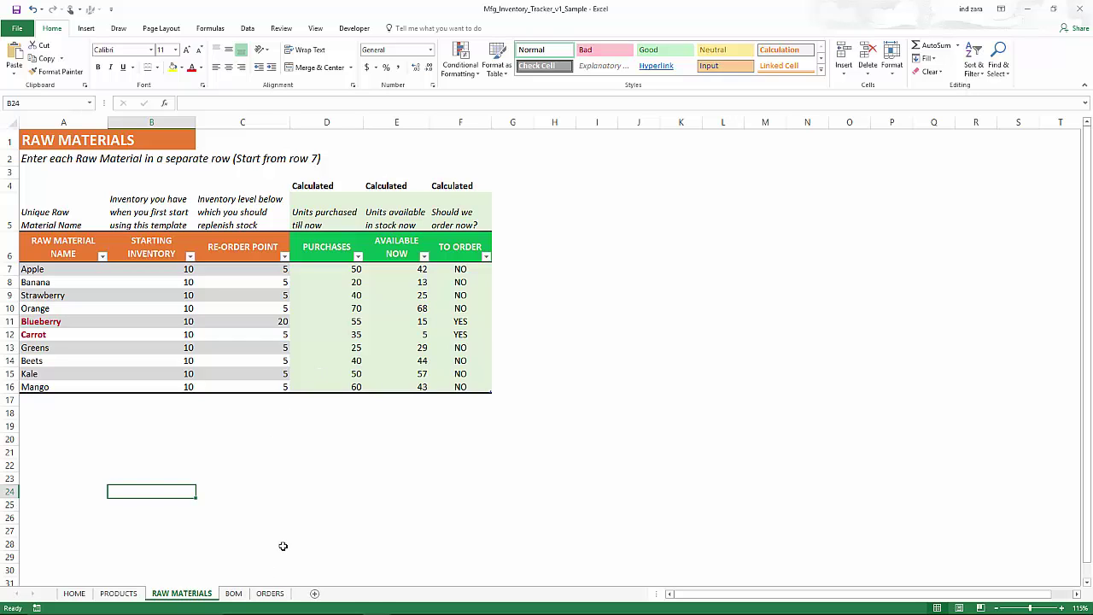
left_click(234, 594)
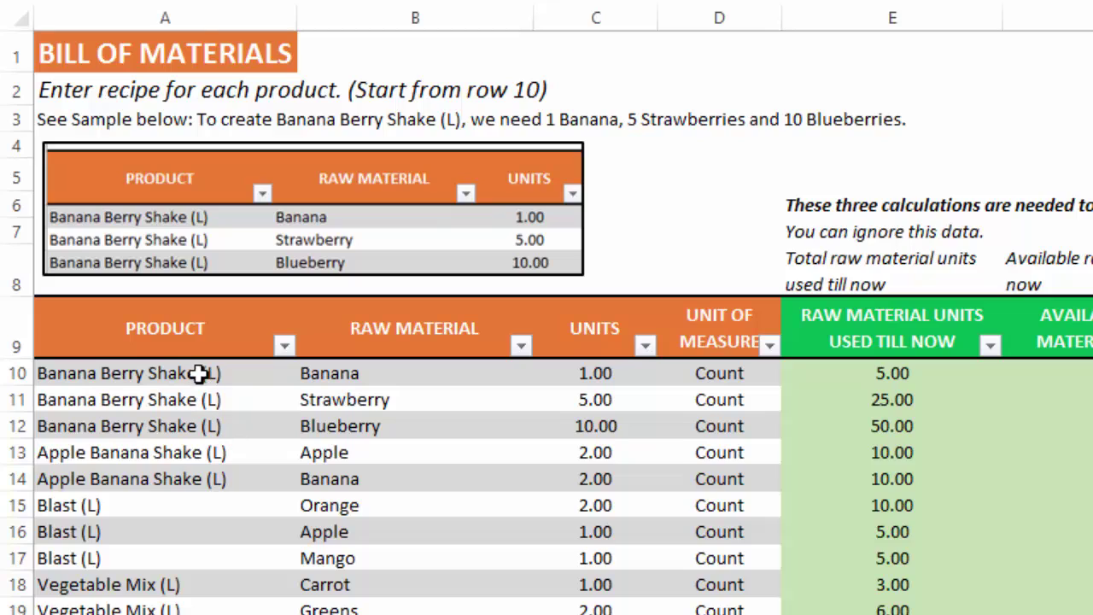
Examine the bill of materials rows for Banana Berry Shake (L) and Apple Banana Shake (L), including their units and unit of measure
left_click_drag(191, 372, 292, 417)
left_click(427, 450)
left_click(194, 373)
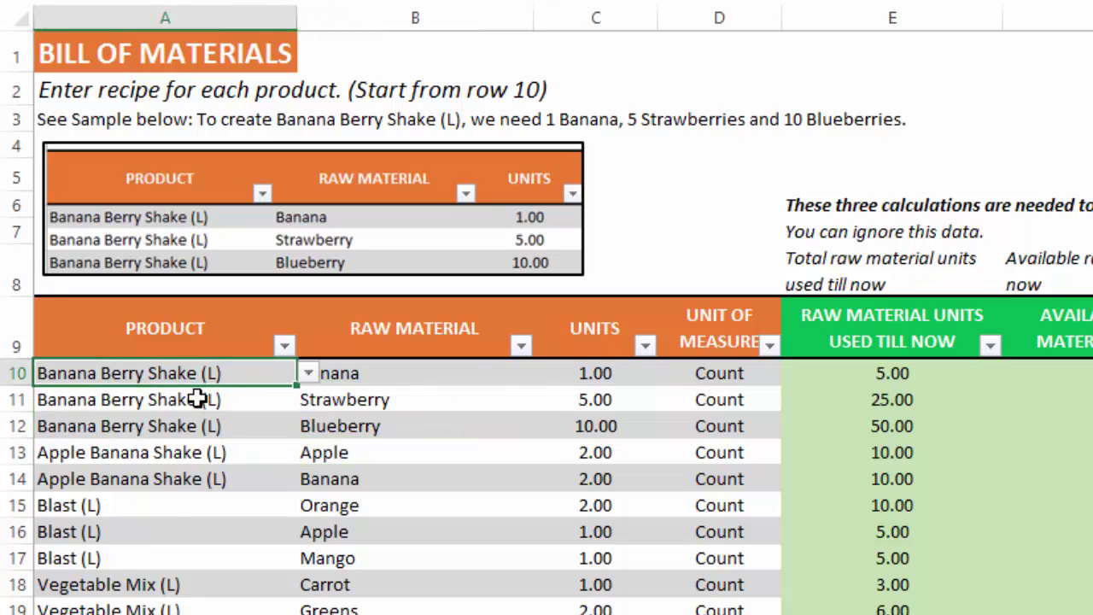
left_click(264, 419, "shift")
left_click(619, 383)
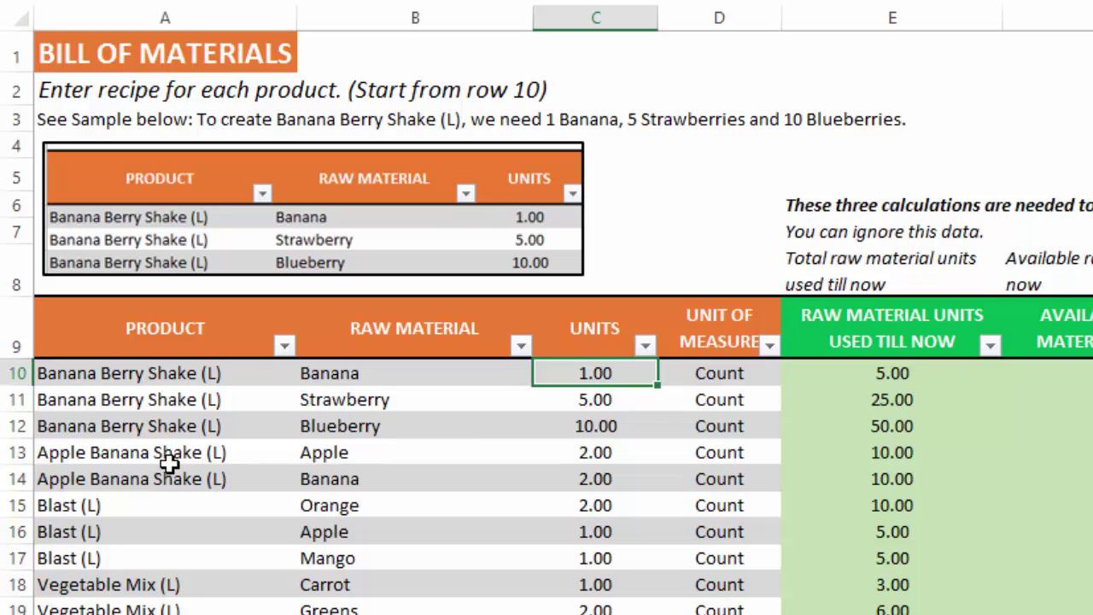
left_click_drag(600, 453, 598, 478)
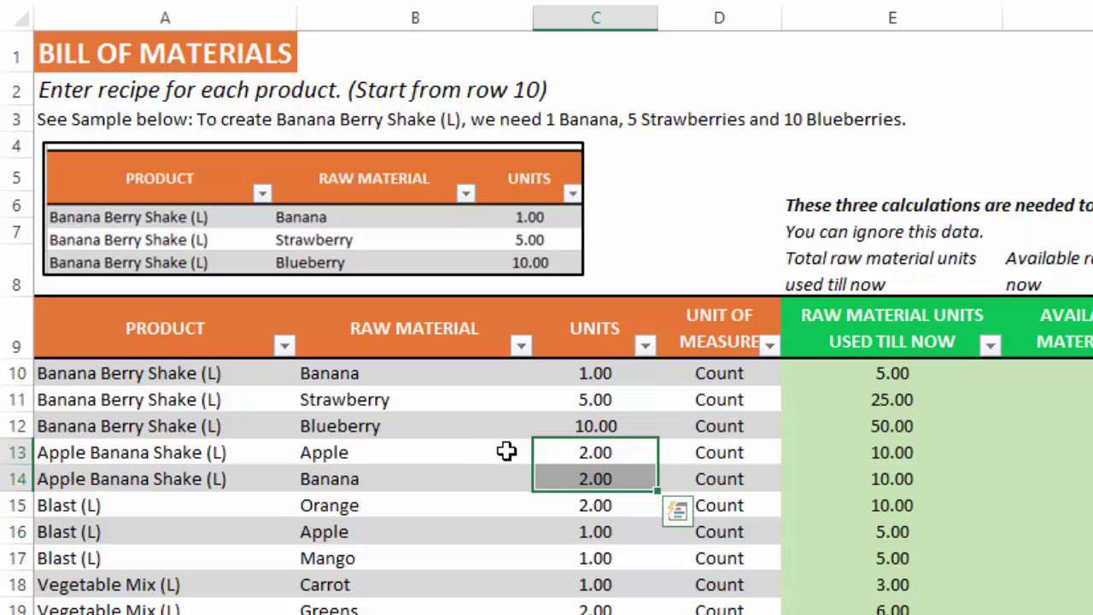
left_click(733, 478)
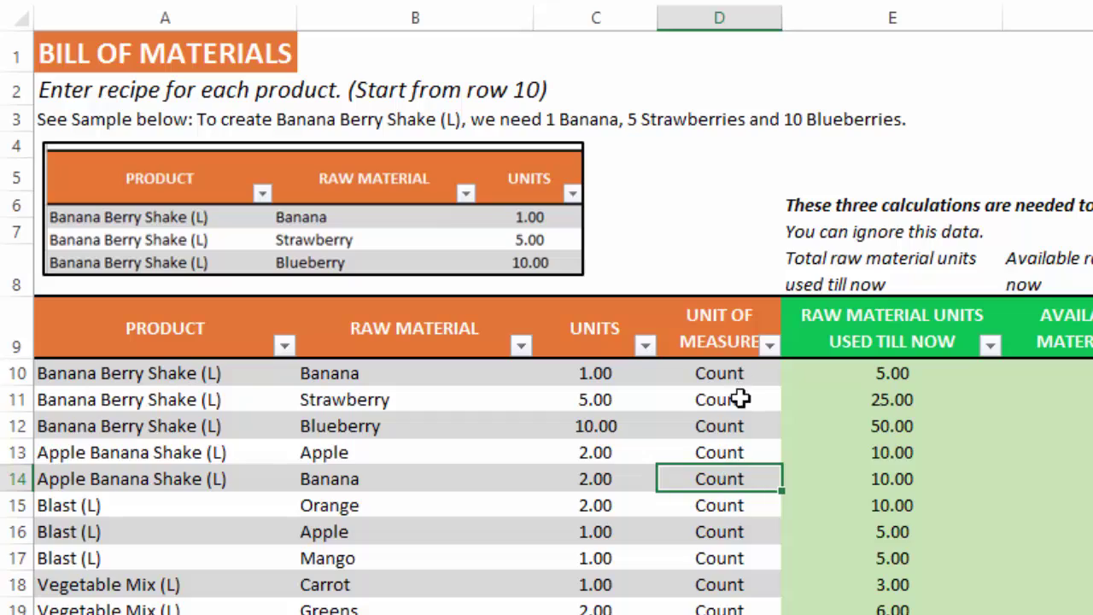
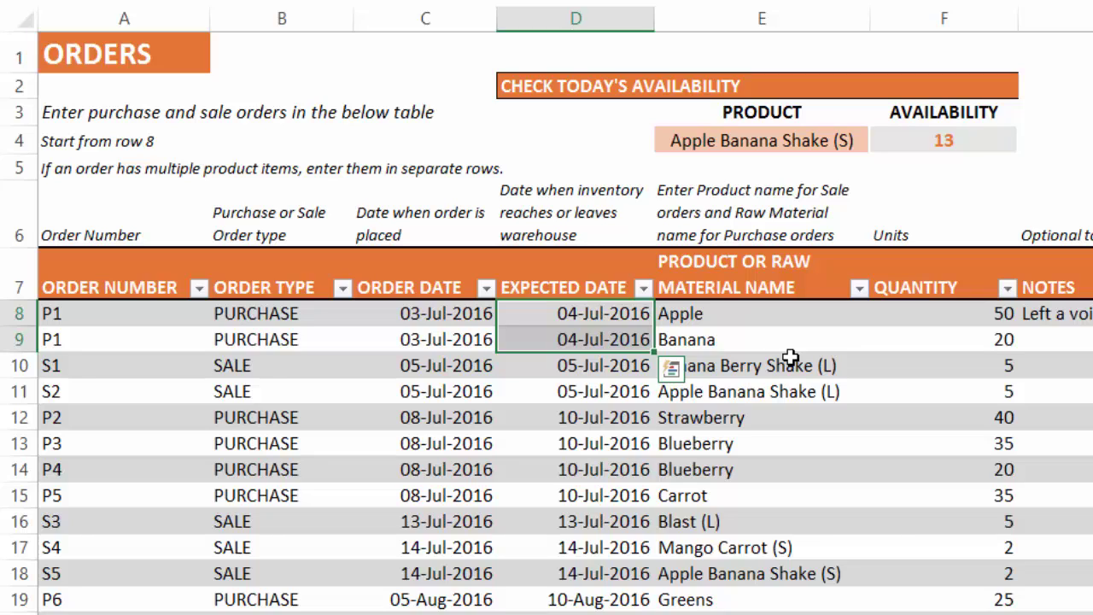
Examine the expected dates and raw material names of the first purchase order's Apple and Banana rows on the ORDERS sheet
left_click(589, 310)
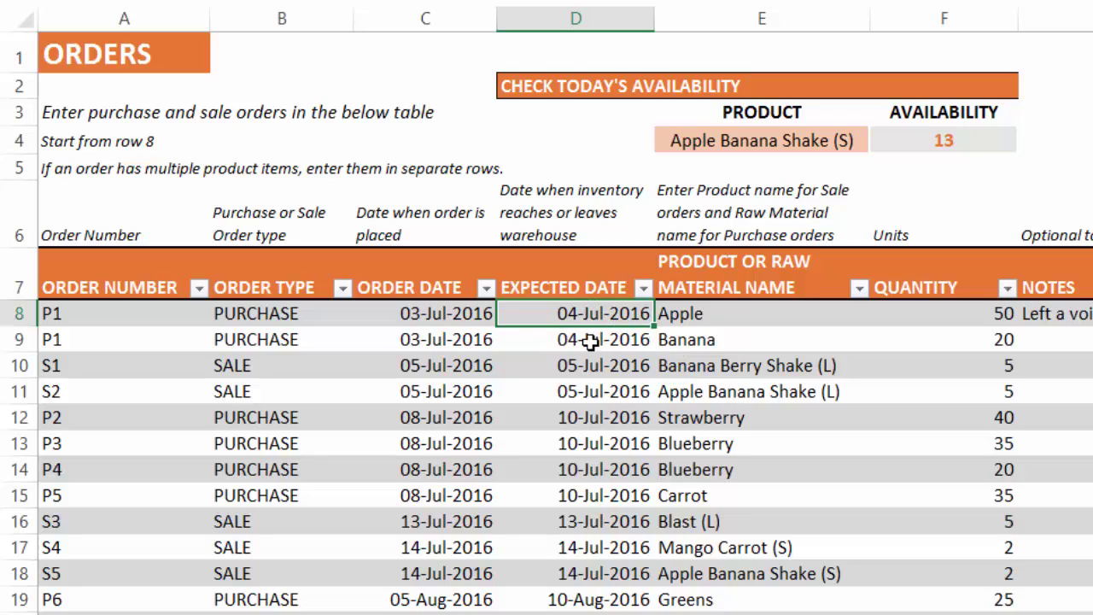
left_click_drag(590, 316, 592, 330)
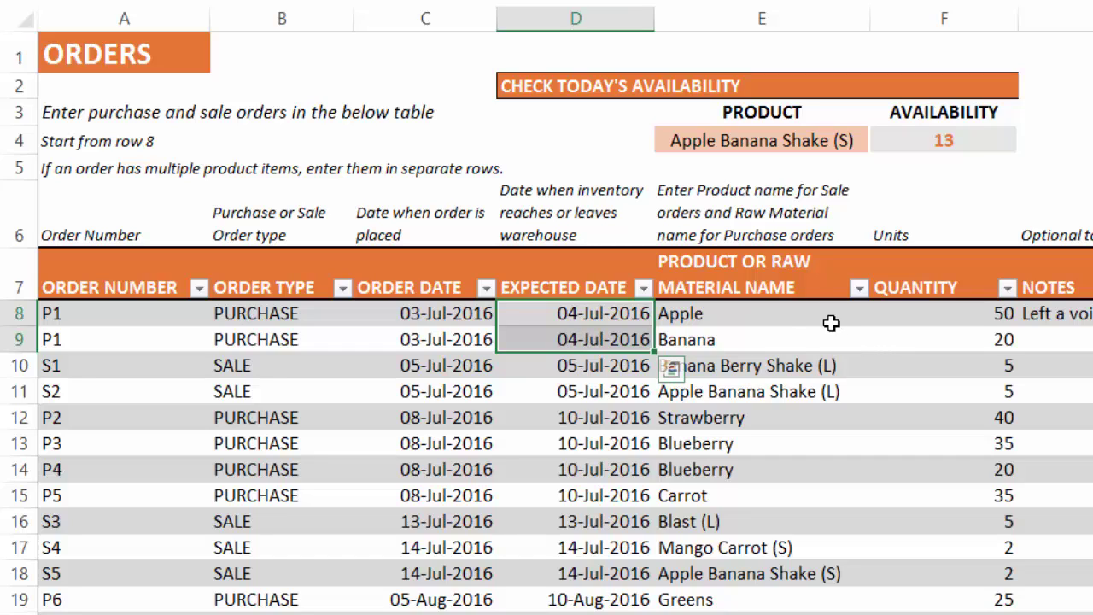
left_click_drag(826, 314, 825, 342)
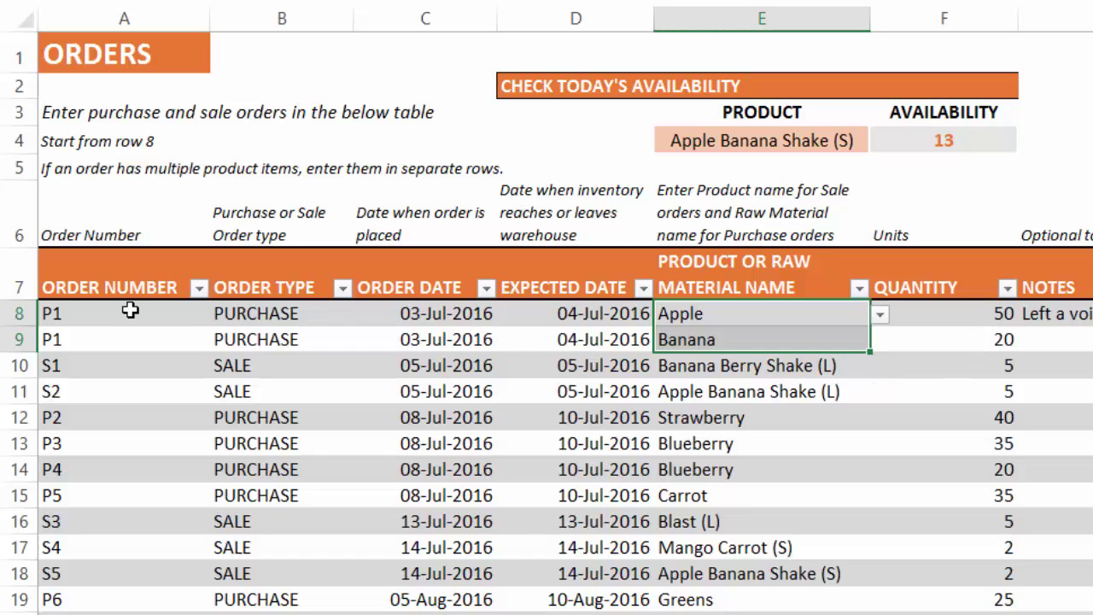
Examine the first sale order in row 10, including its order type options, dates and quantity, and look over the remaining orders
left_click(134, 362)
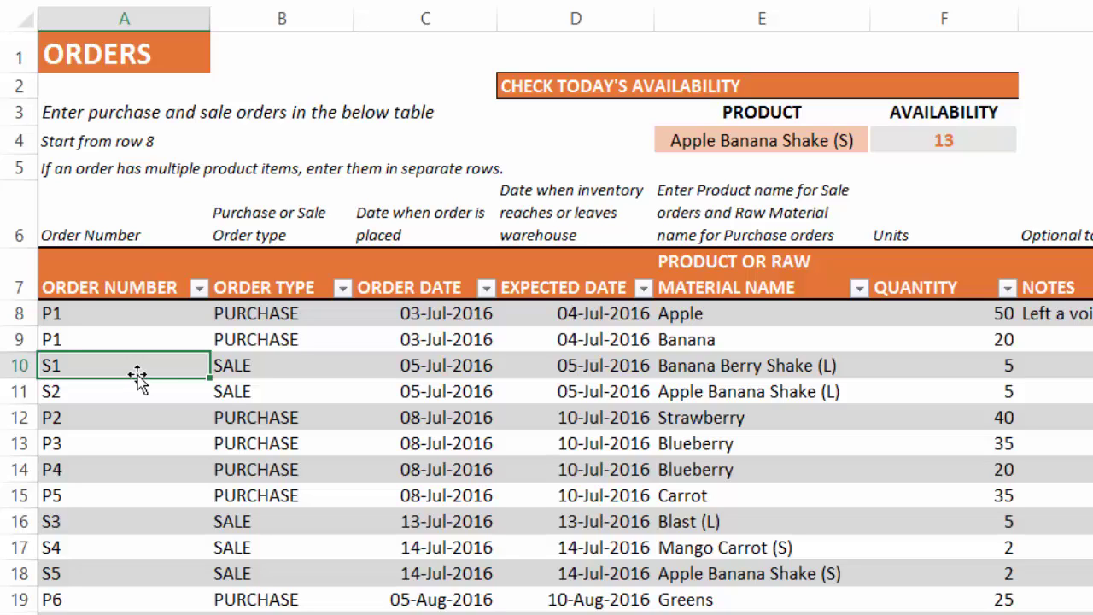
left_click(286, 369)
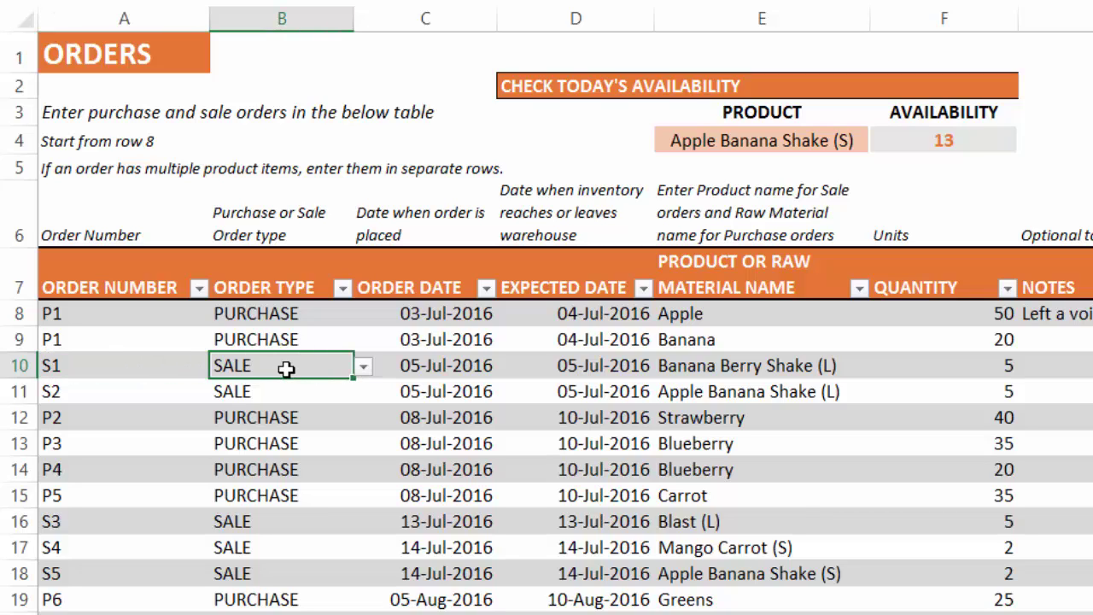
left_click(363, 370)
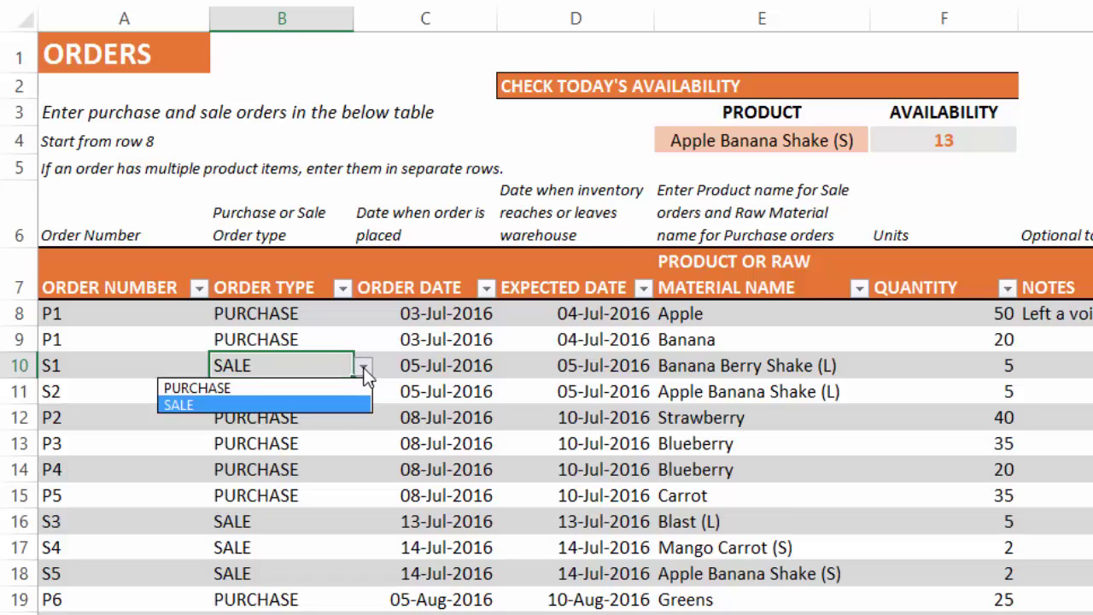
left_click(359, 398)
left_click(461, 365)
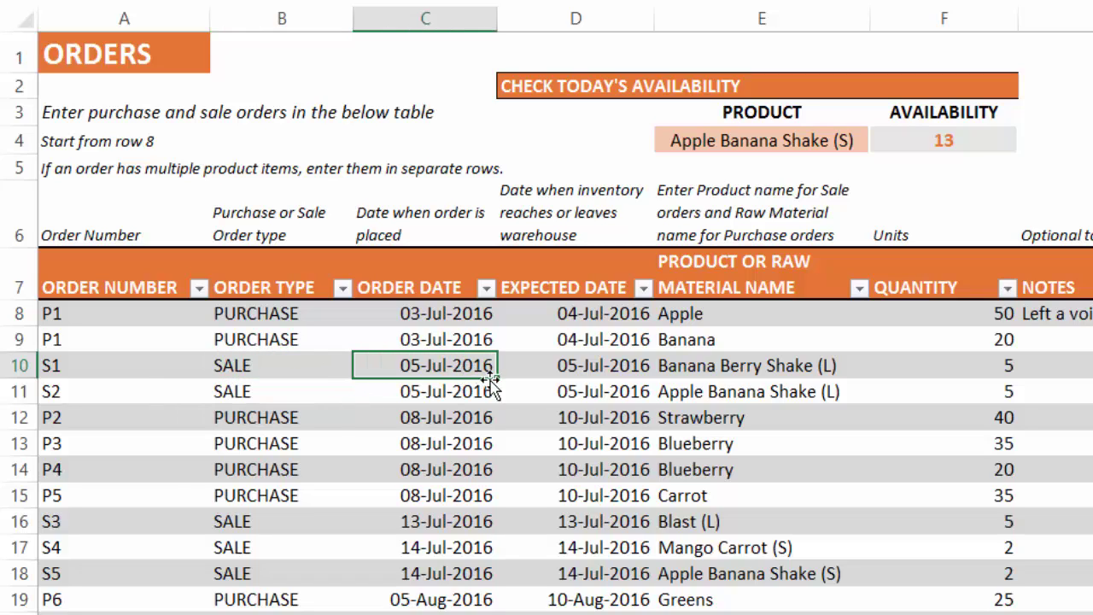
left_click(618, 369)
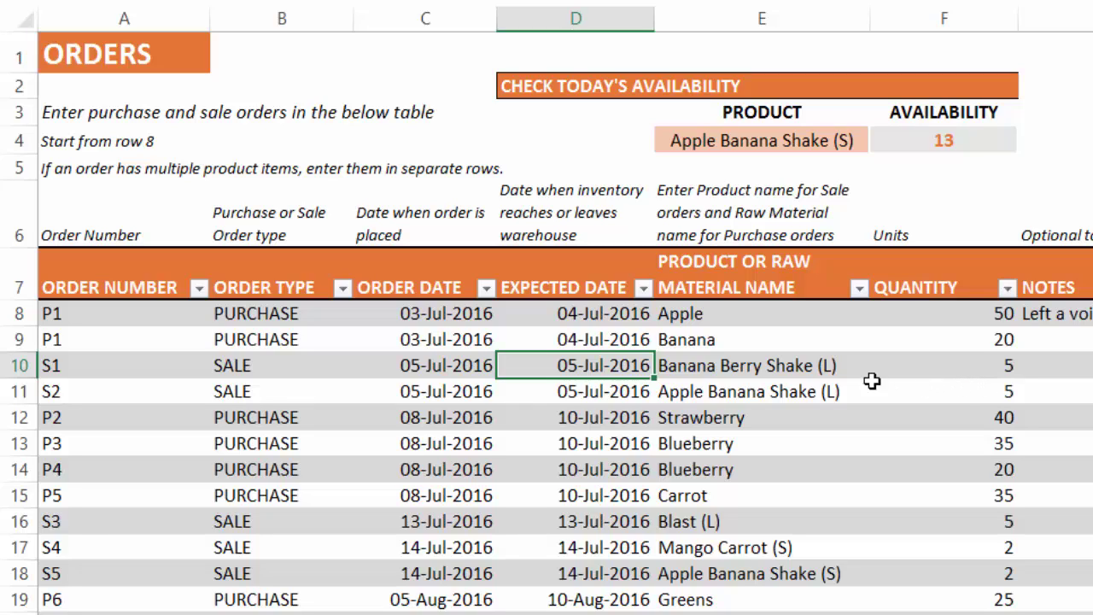
left_click(904, 367)
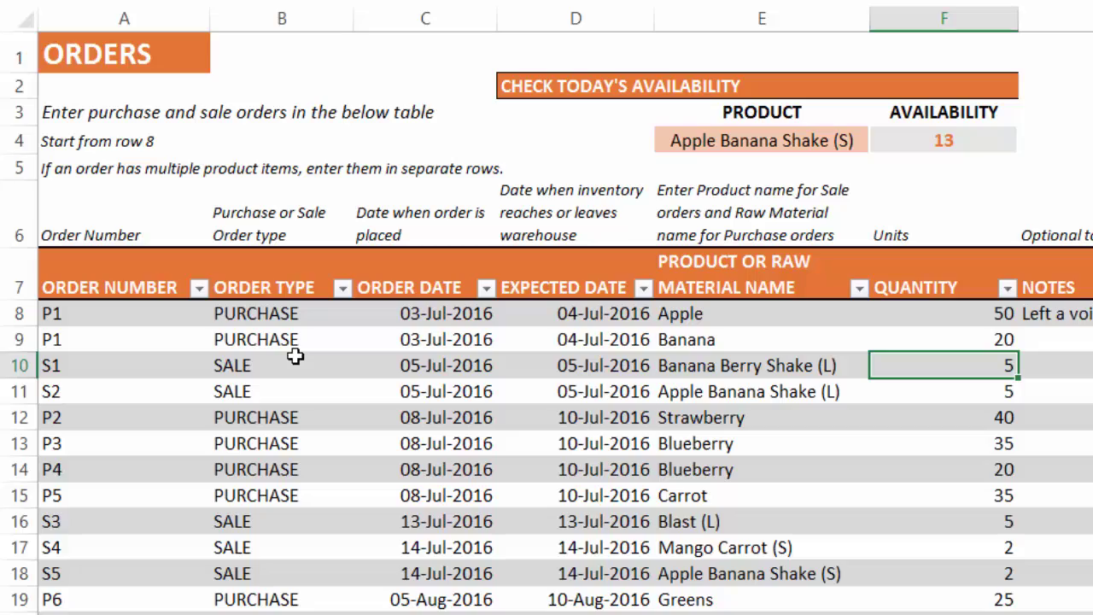
scroll(277, 429, "down", 1)
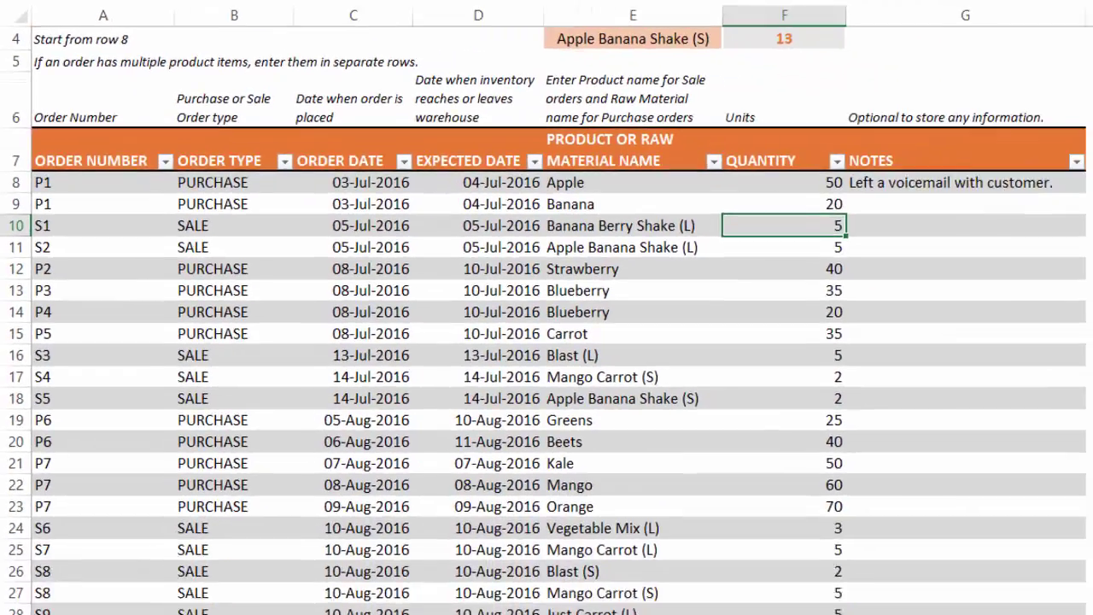
scroll(112, 554, "up", 1)
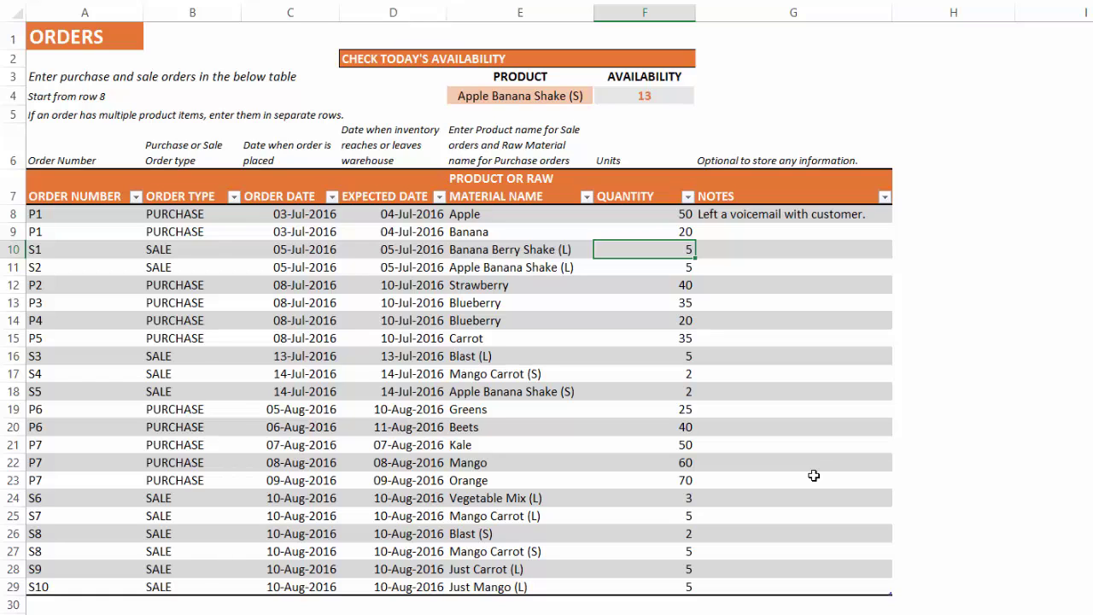
left_click(914, 170)
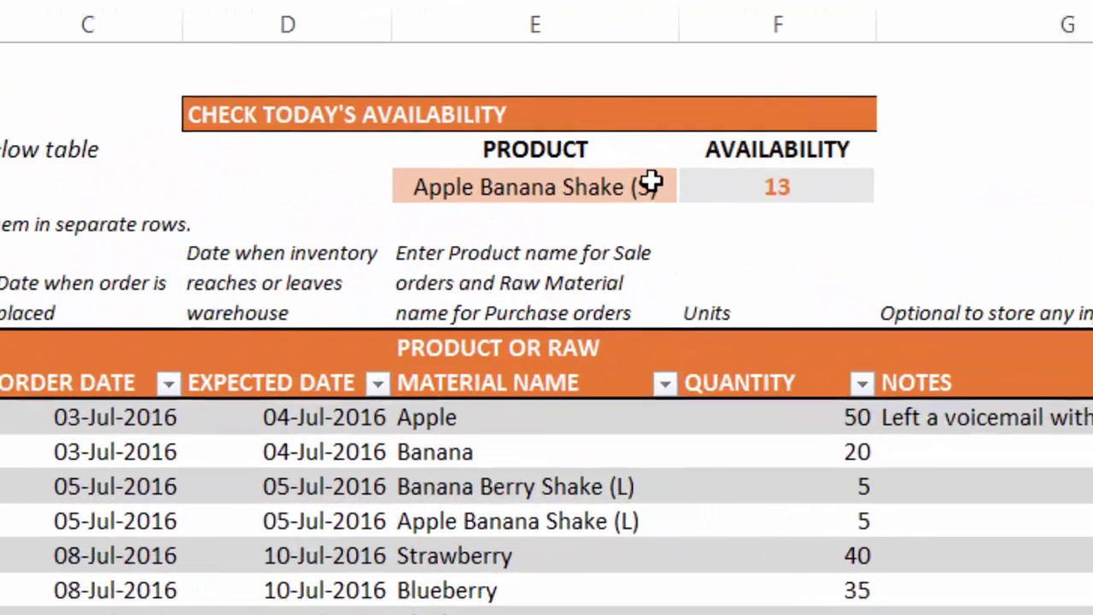
Select Banana Berry Shake (S) as the product in the availability check and inspect its availability
left_click(652, 185)
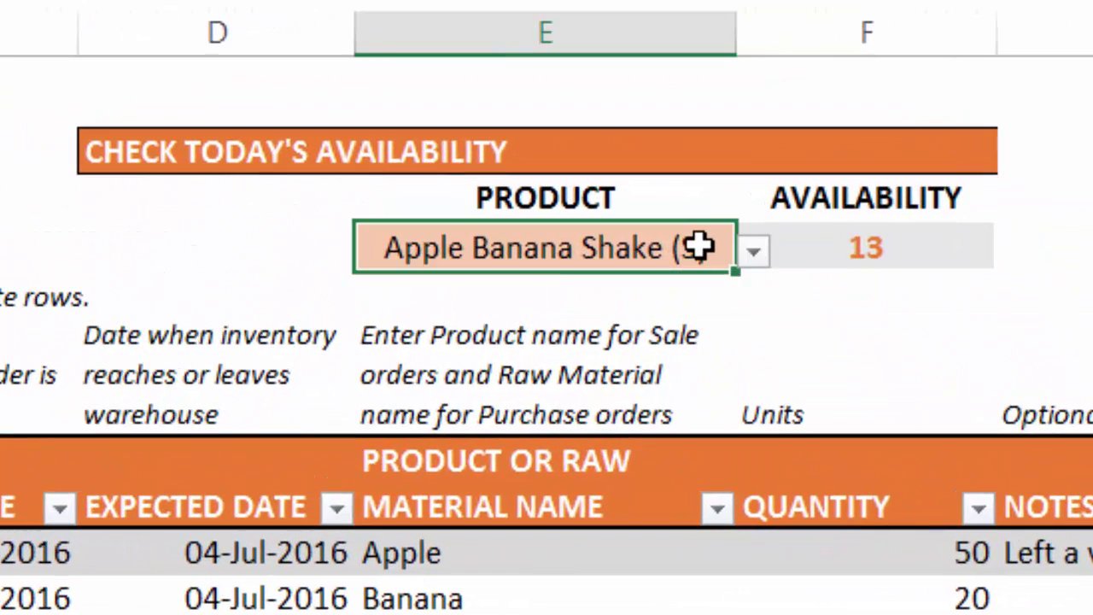
left_click(753, 250)
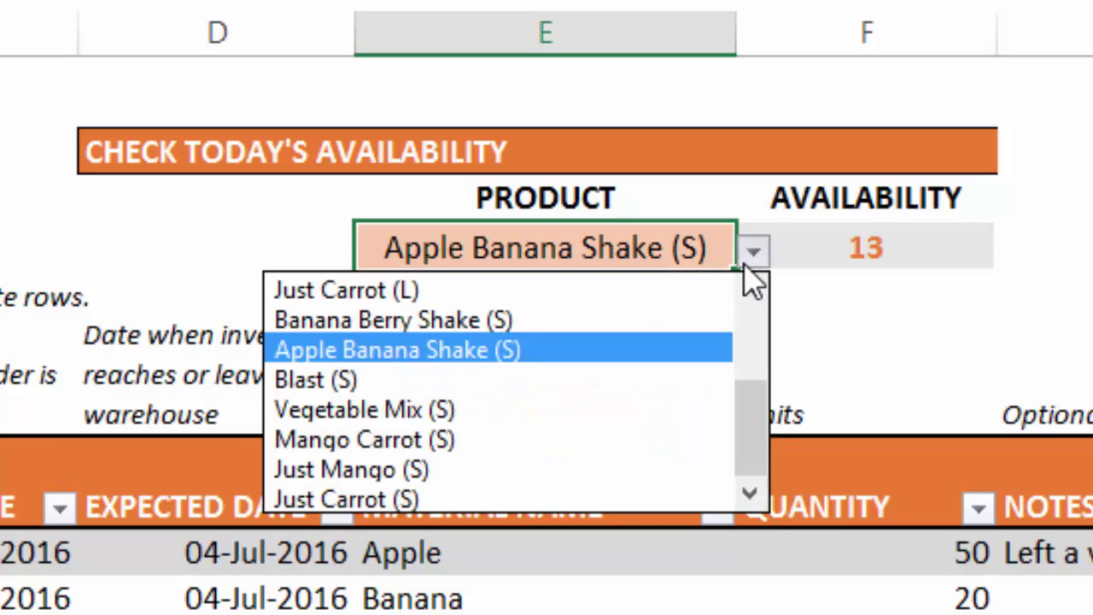
left_click(747, 270)
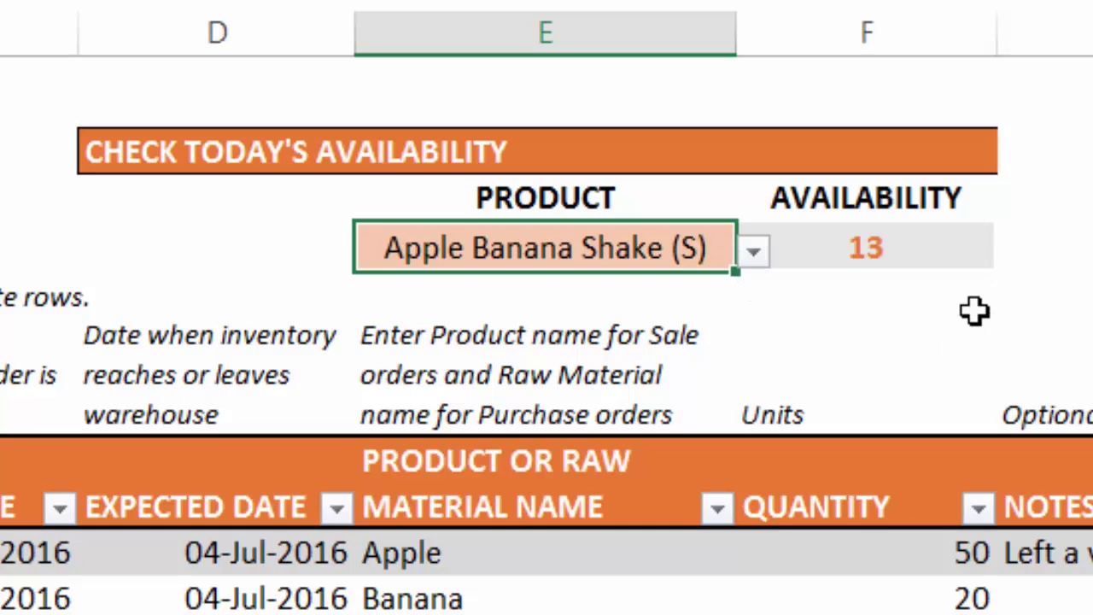
left_click(968, 254)
left_click(722, 246)
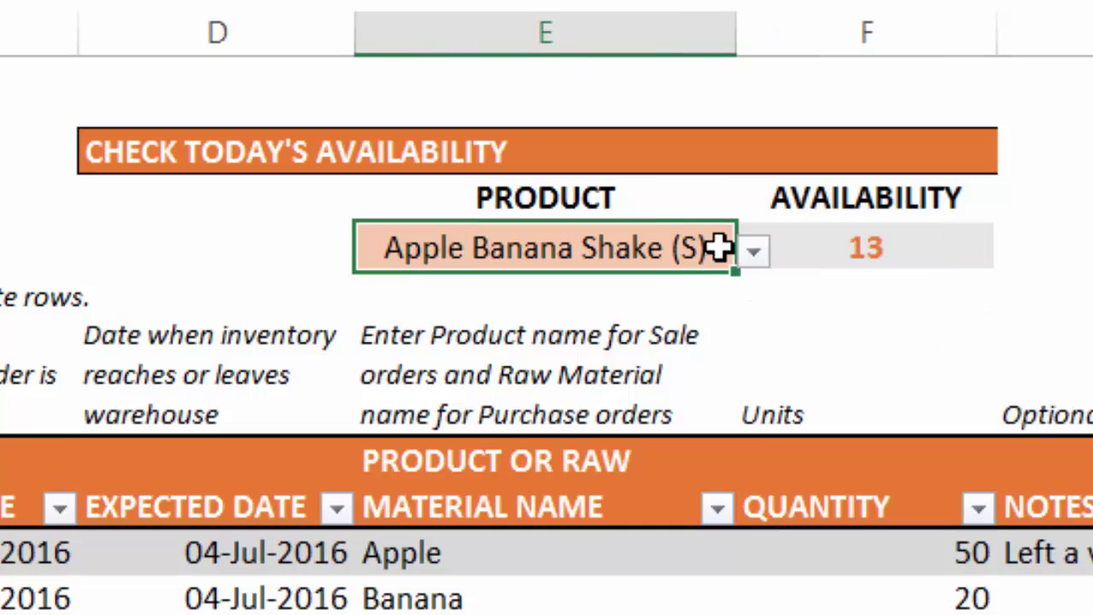
left_click(754, 250)
left_click(697, 320)
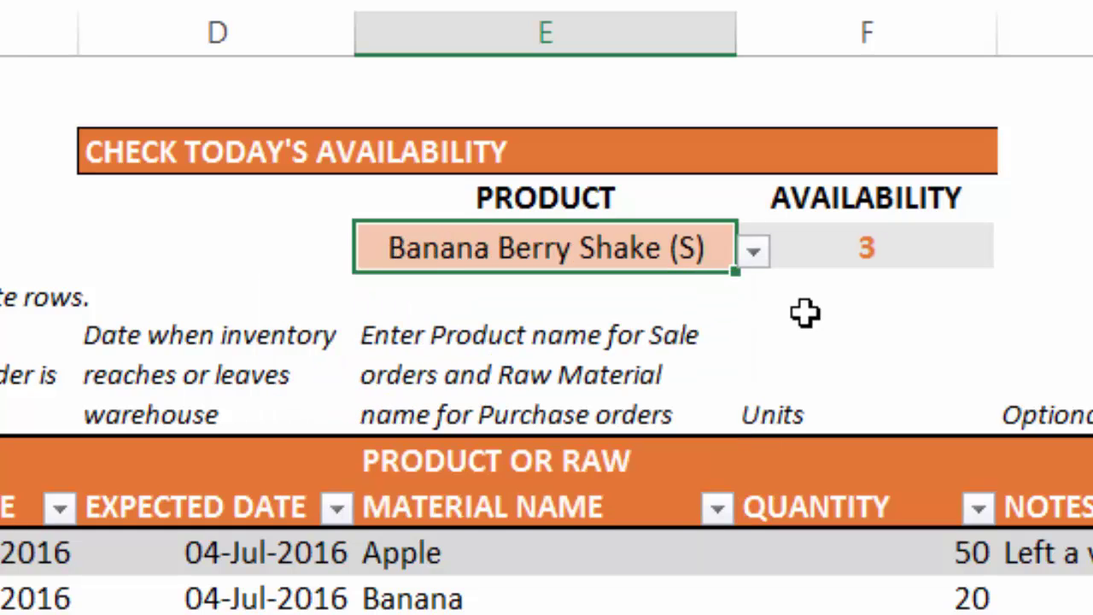
left_click(925, 255)
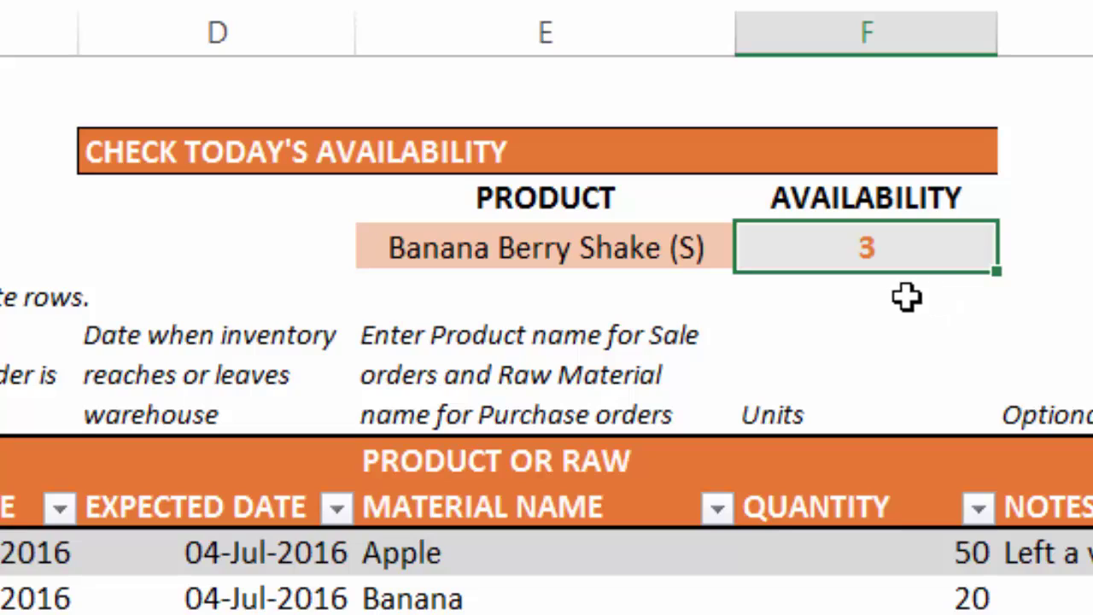
left_click(685, 262)
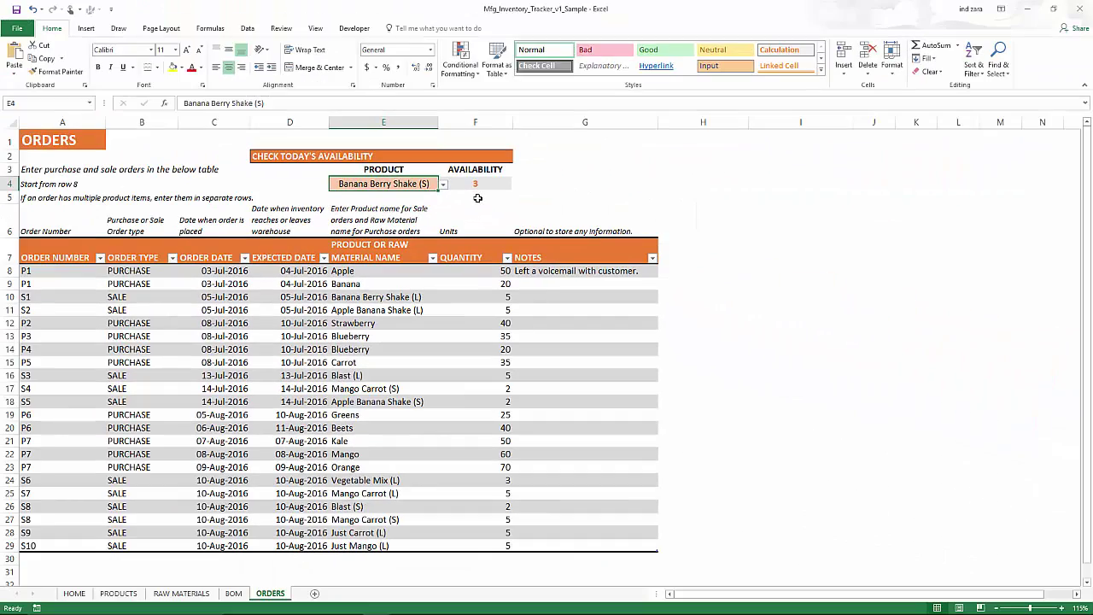
Add an order in row 30, directly below the orders table, with the next sale order number and order type SALE
scroll(124, 278, "down", 3)
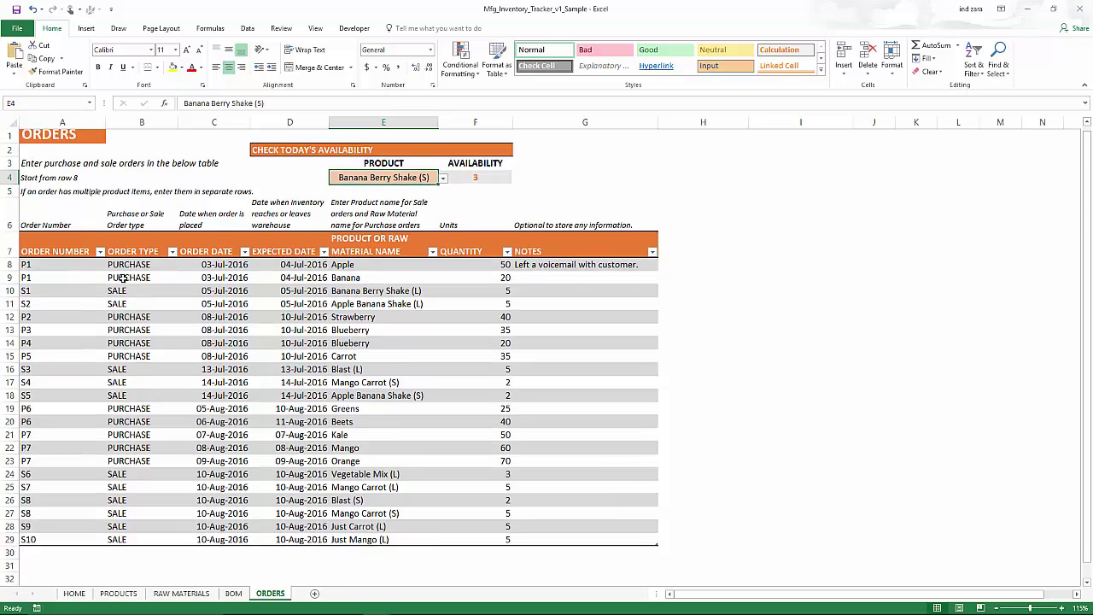
left_click(67, 401)
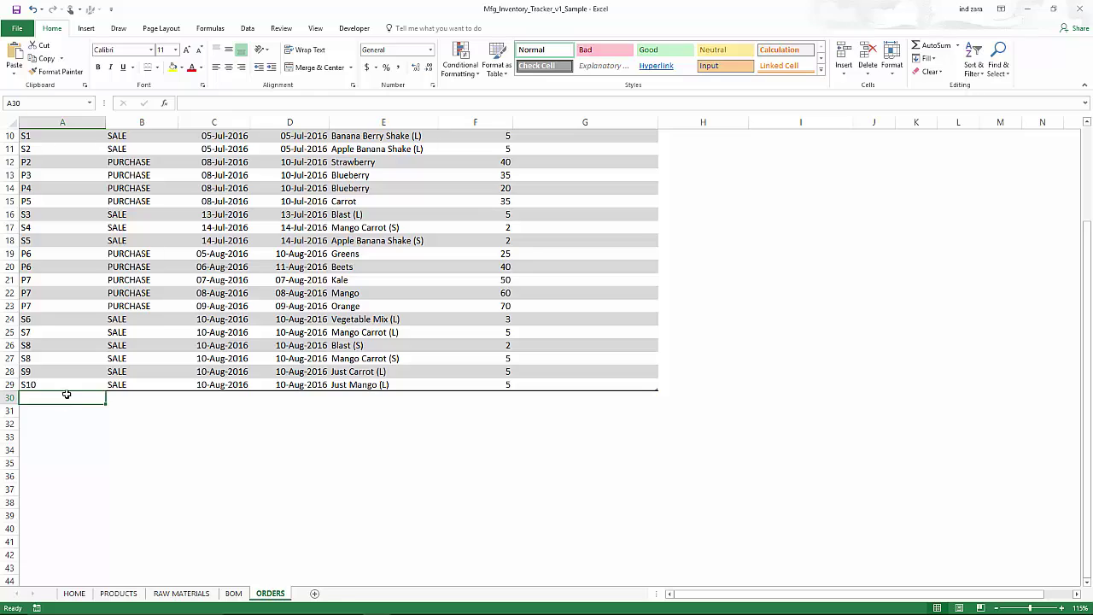
left_click(67, 386)
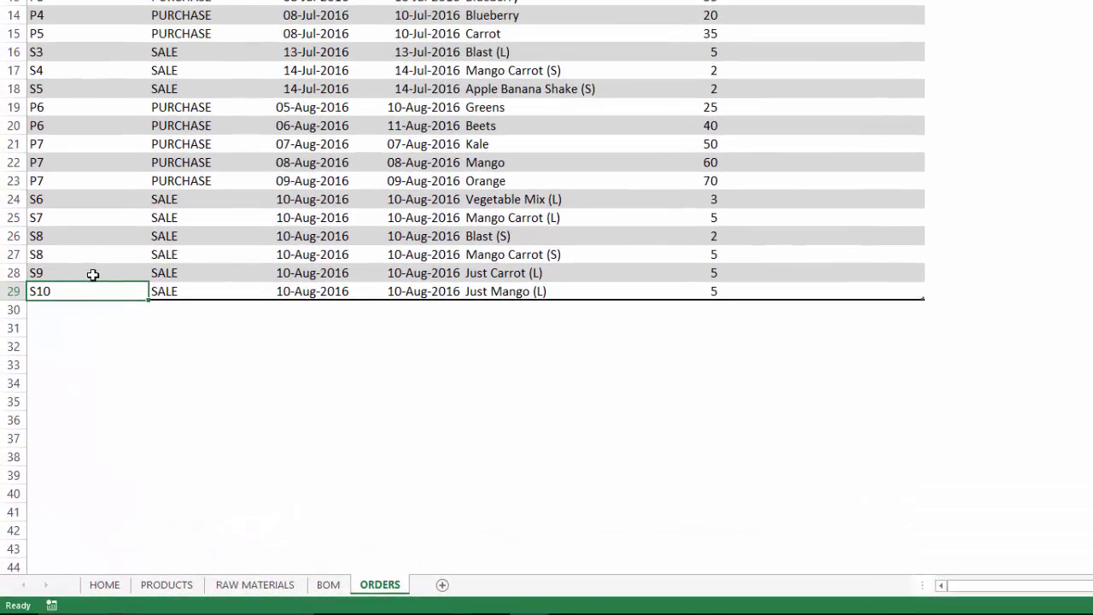
left_click(88, 306)
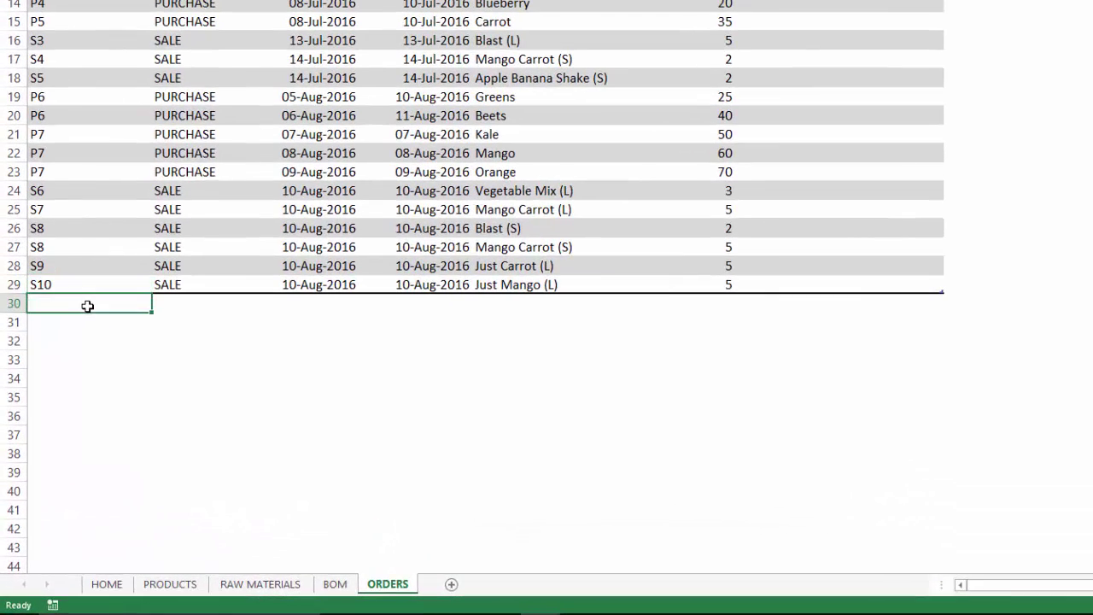
type("S11")
key("Tab")
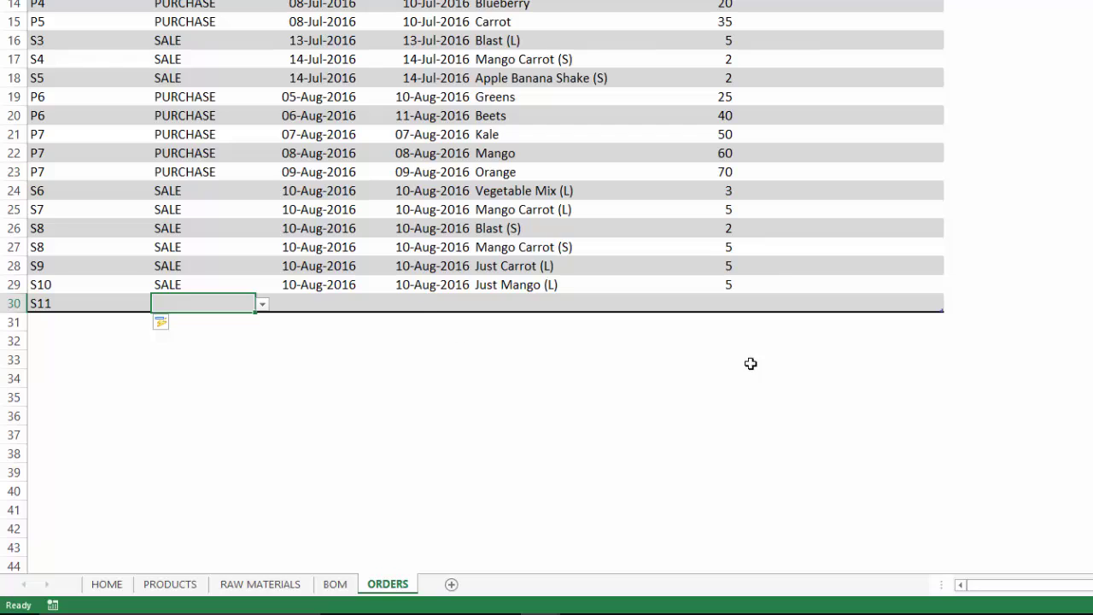
left_click(263, 305)
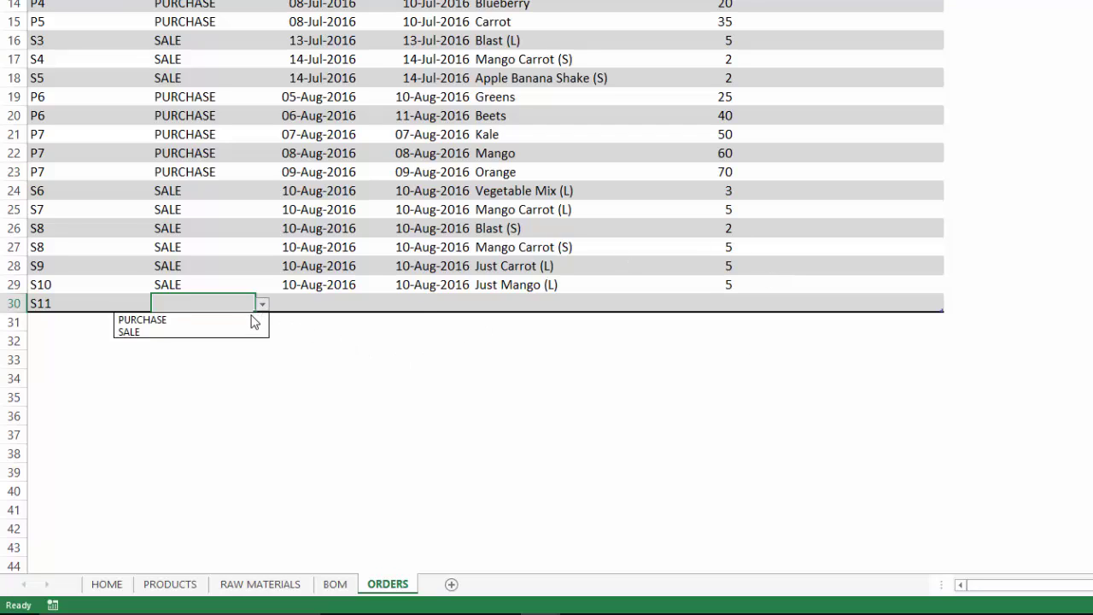
left_click(244, 333)
Enter order date 8/12/2016 and expected date 8/15/2016 for the new sale order in row 30
left_click(327, 316)
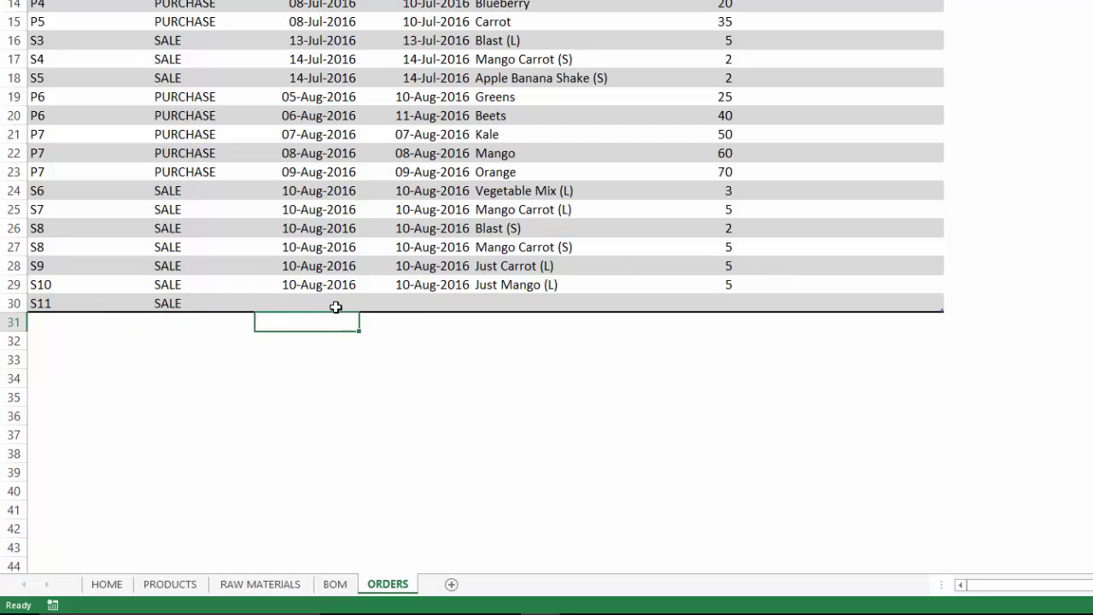
left_click(337, 305)
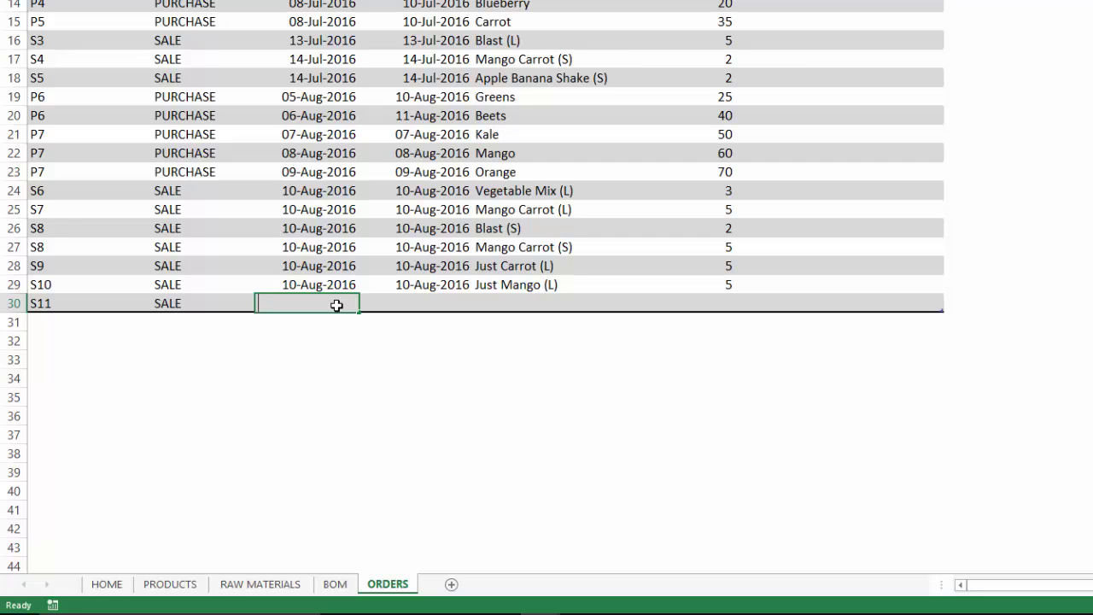
type("8/12/2016")
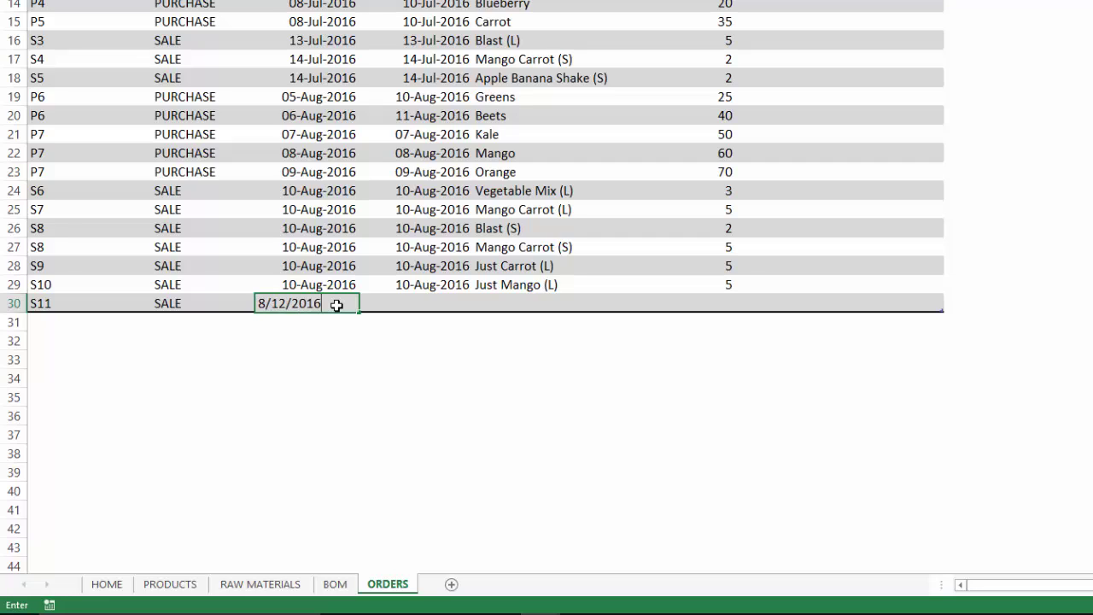
key("Tab")
type("8/15/2016")
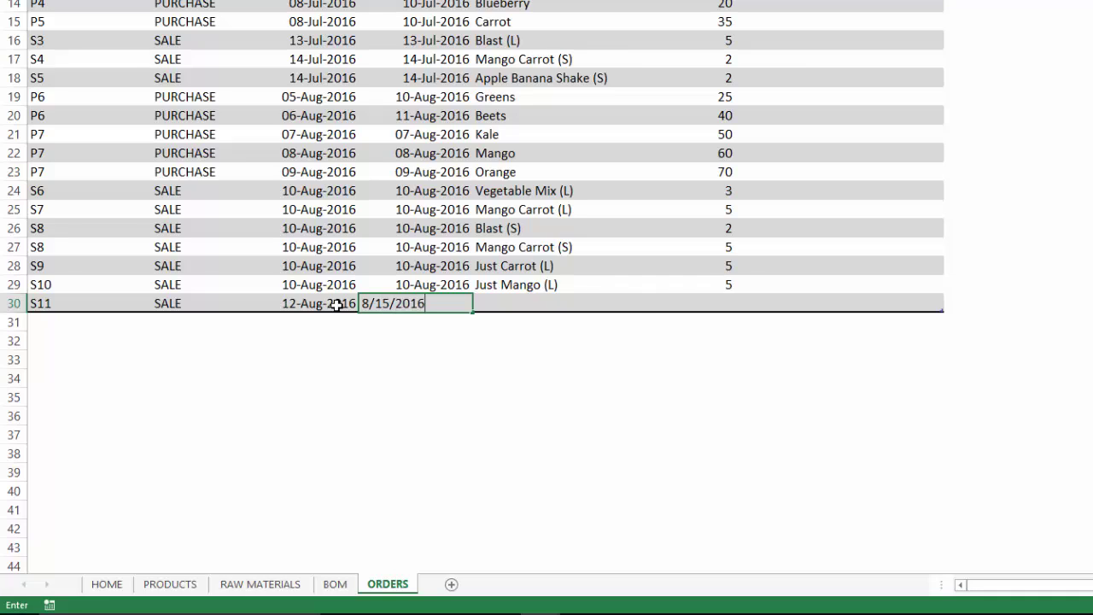
key("Tab")
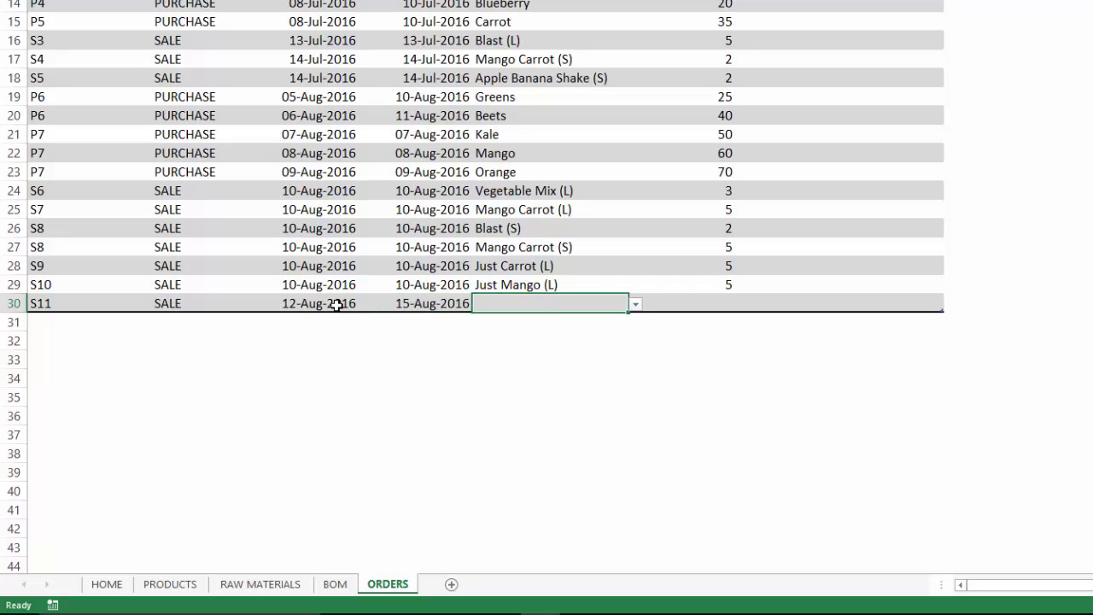
Choose Vegetable Mix (L) as the product for the sale order in row 30 and enter a quantity of 2
left_click(635, 304)
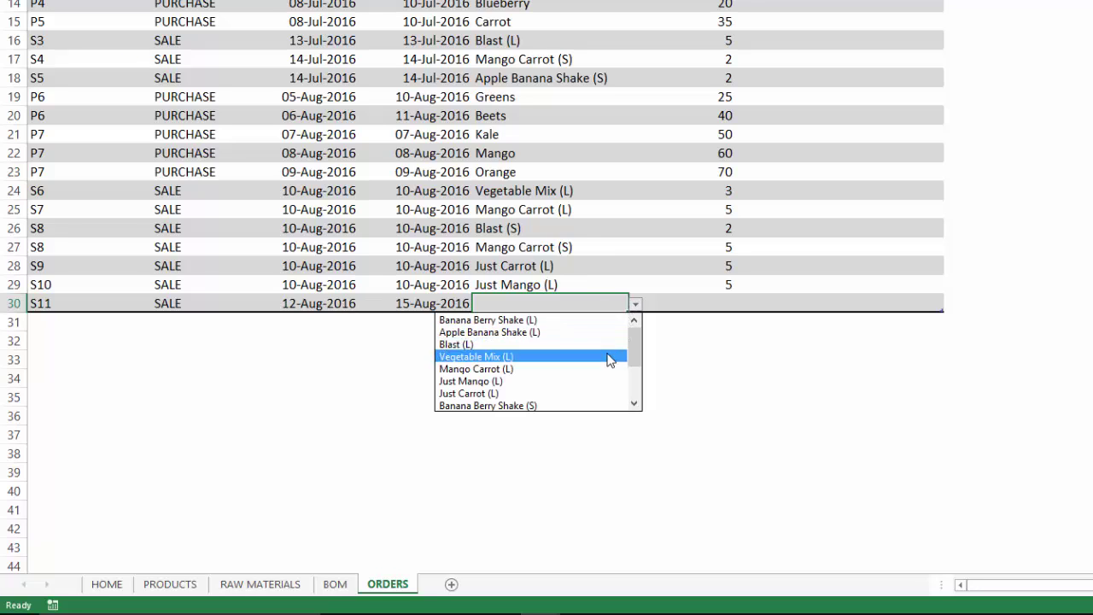
left_click(610, 356)
left_click(722, 304)
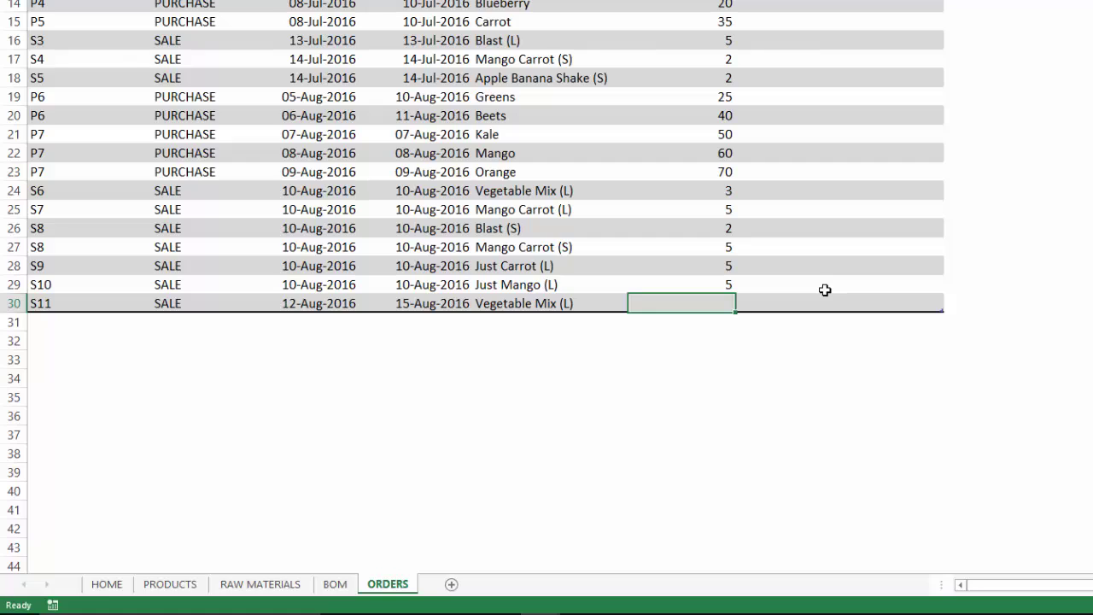
type("2")
key("Tab")
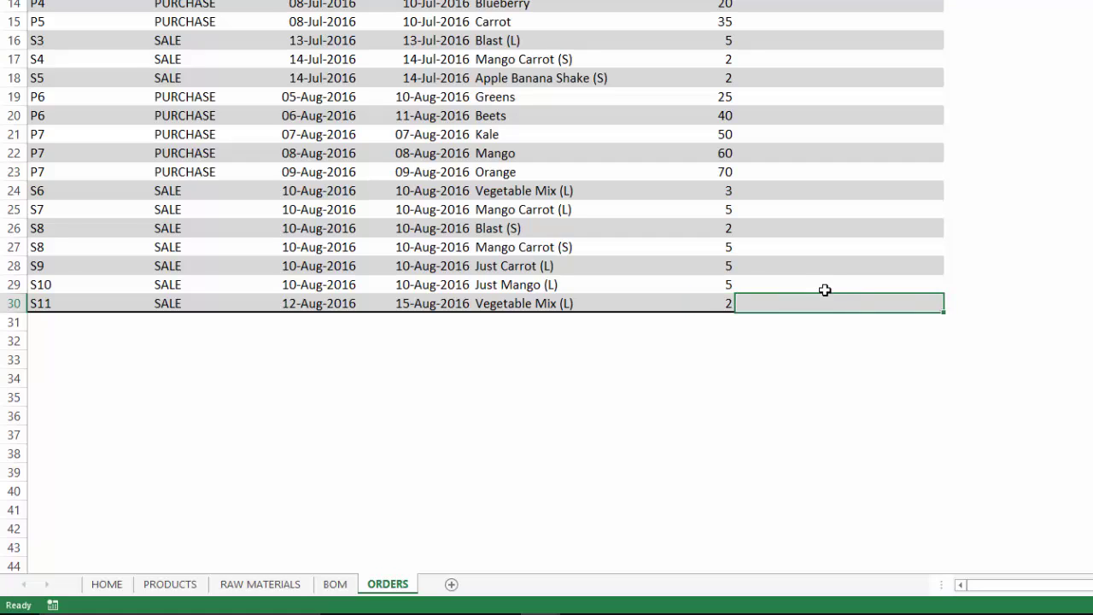
Delete the newly added sale order's table row, row 30, from the orders table
left_click(123, 298, "shift")
right_click(121, 304)
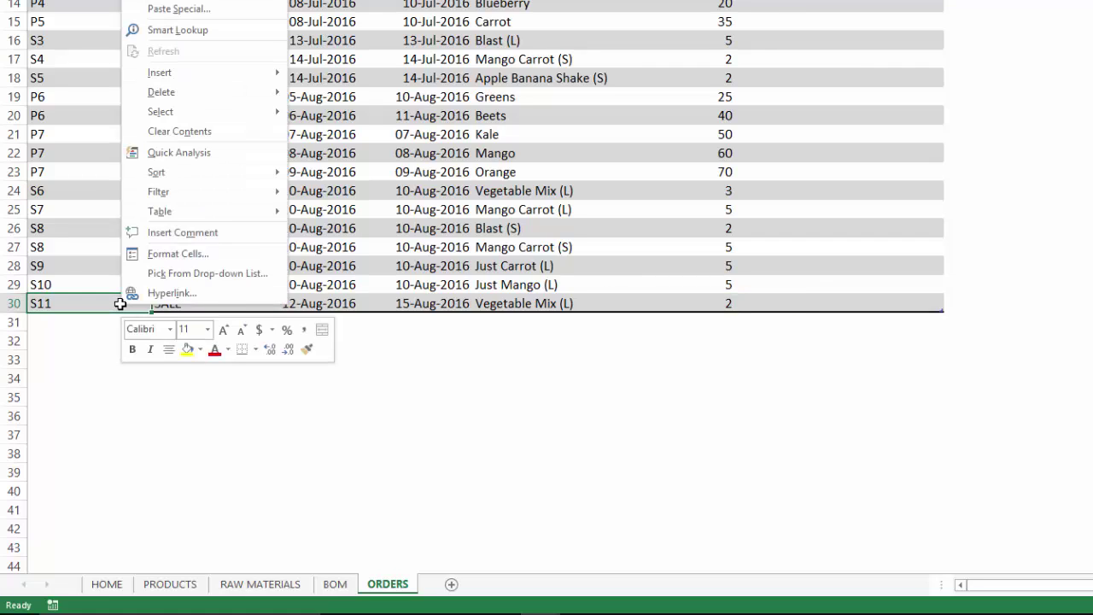
left_click(80, 305)
right_click(80, 305)
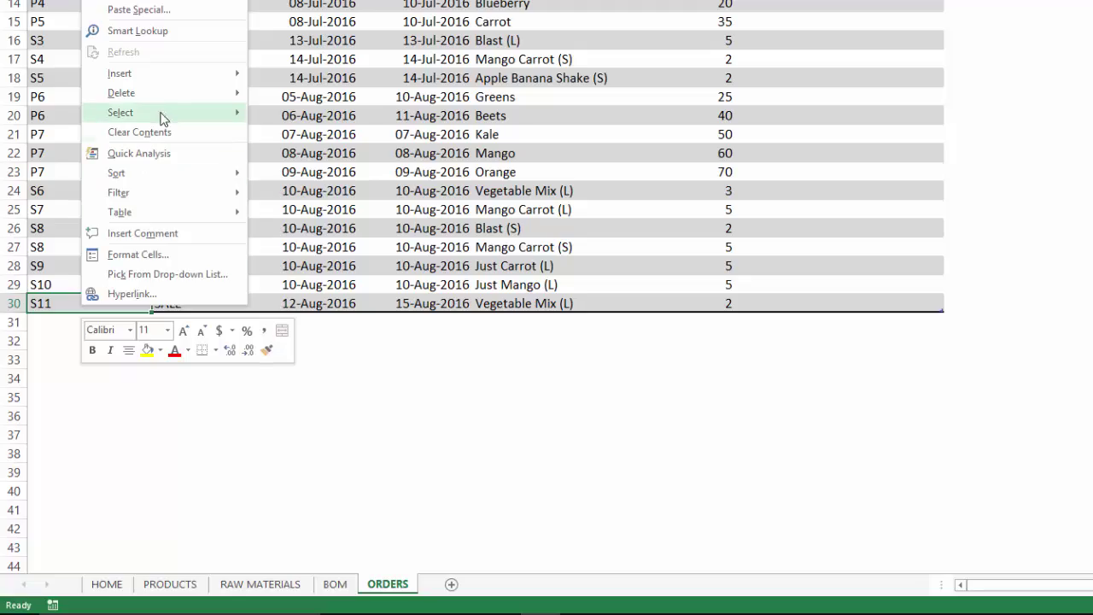
mouse_move(161, 94)
left_click(298, 114)
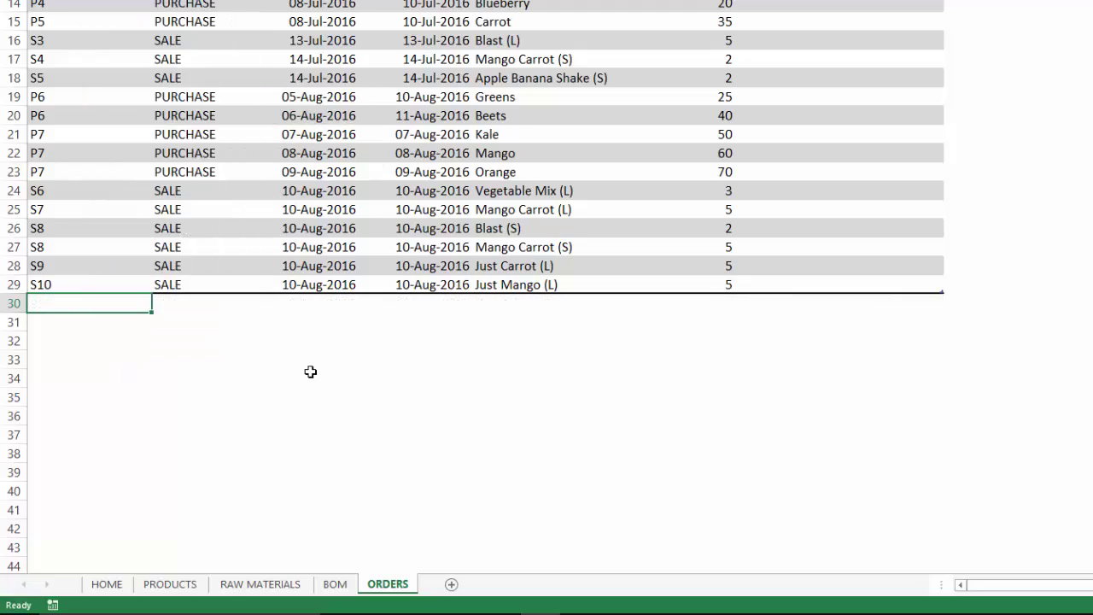
Inspect the sales quantity column on the PRODUCTS sheet and the purchases column on the RAW MATERIALS sheet
scroll(310, 371, "up", 4)
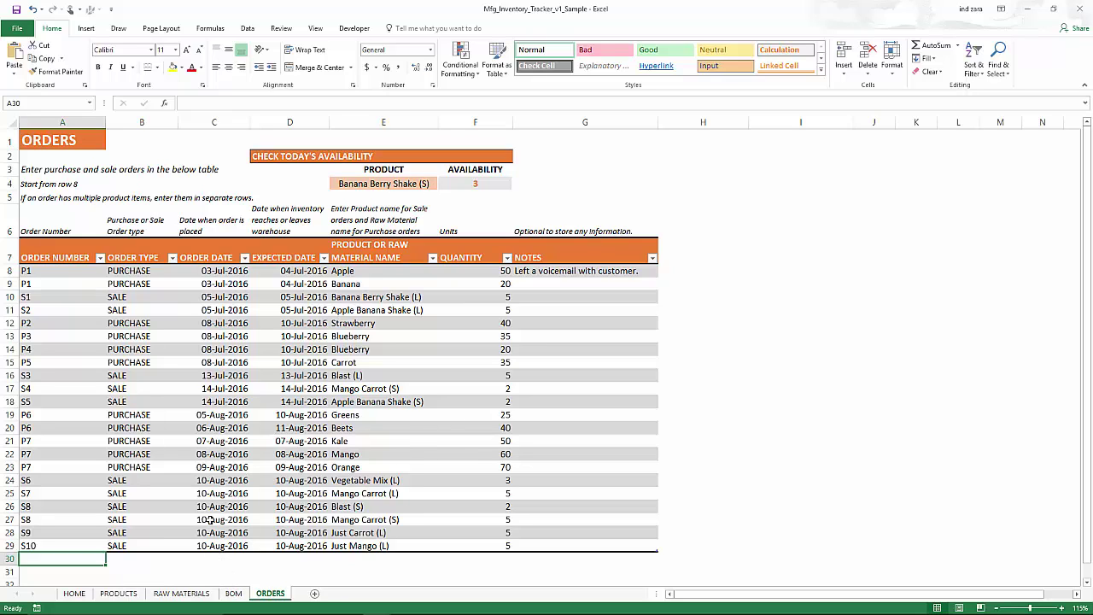
left_click(115, 598)
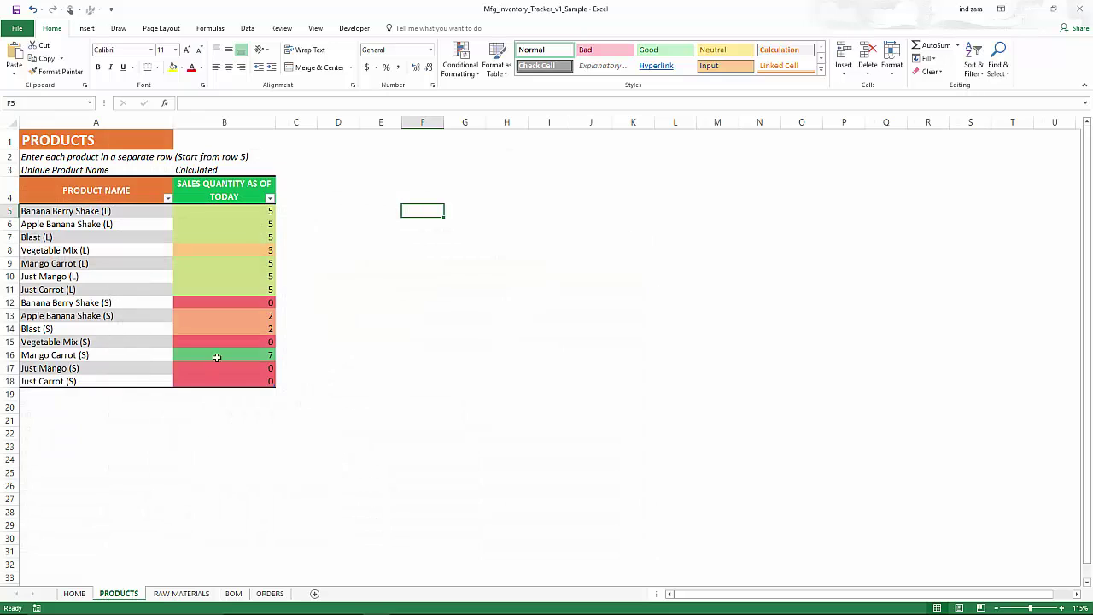
left_click(233, 198)
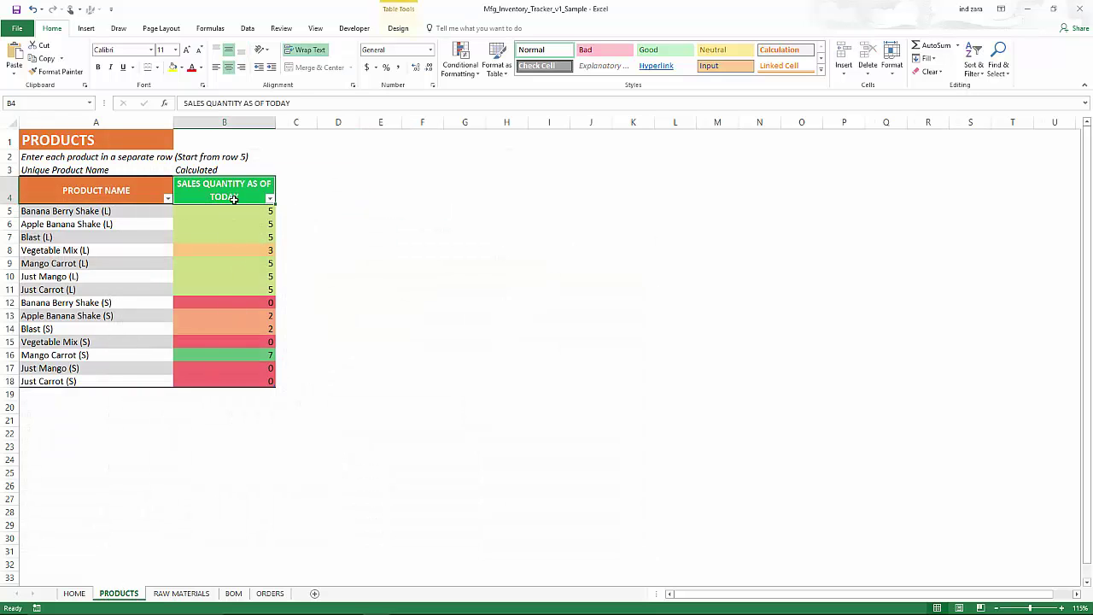
left_click(181, 593)
left_click(337, 259)
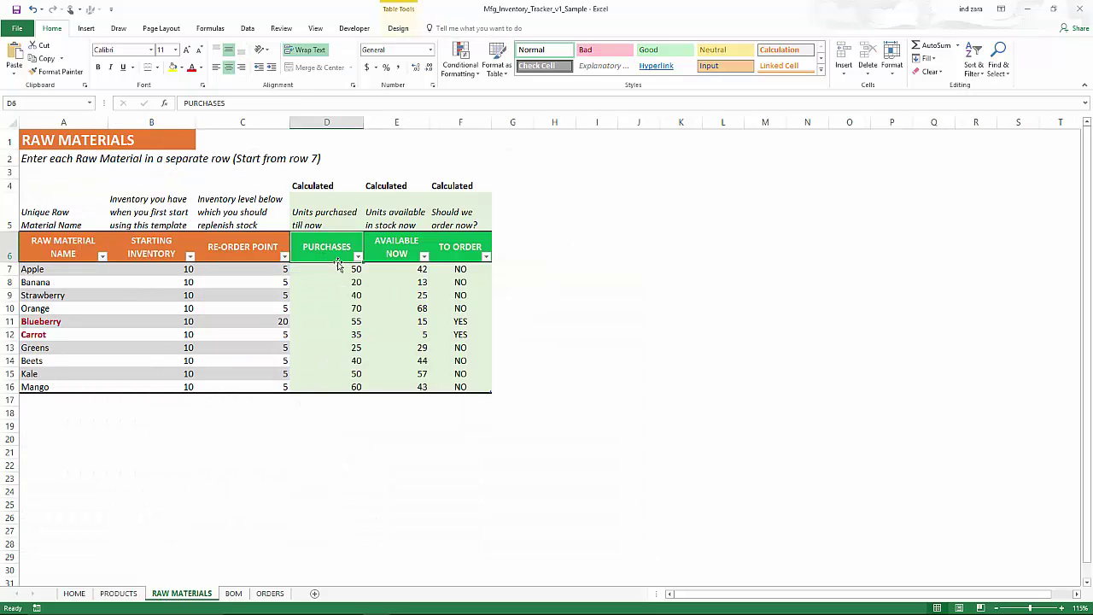
Examine the color-coded sales quantities on the PRODUCTS sheet, comparing Banana Berry Shake (L), Mango Carrot (S) and Banana Berry Shake (S)
left_click(137, 596)
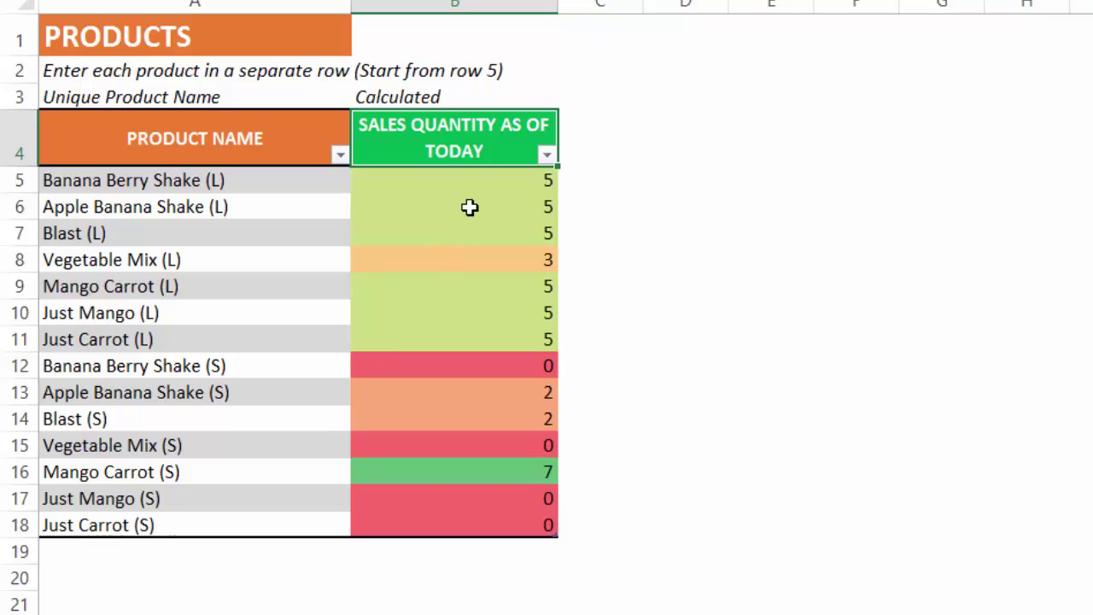
left_click(467, 177)
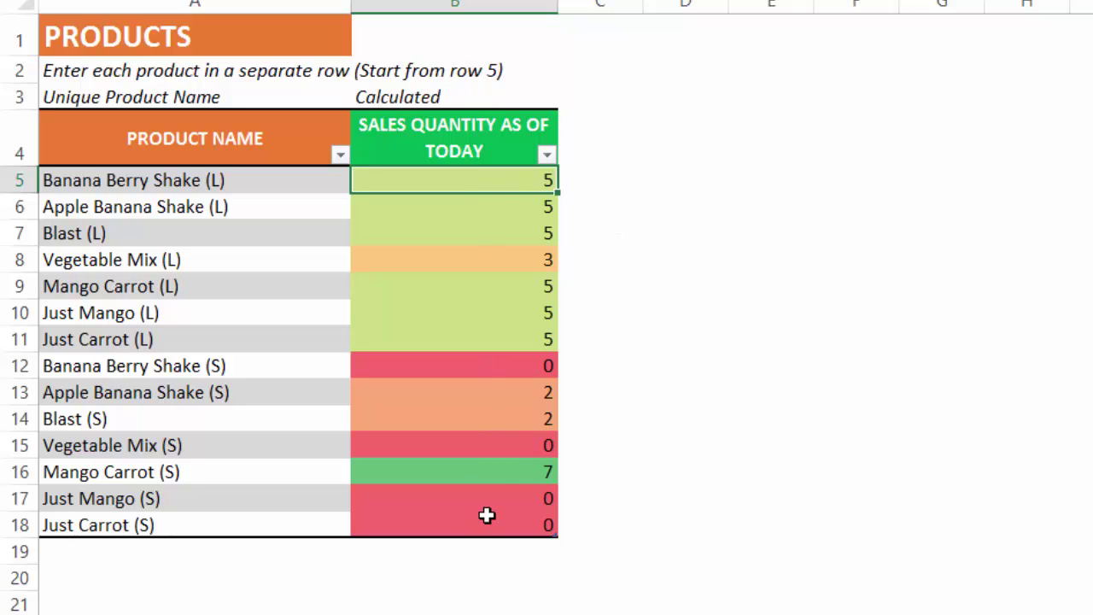
left_click(495, 468)
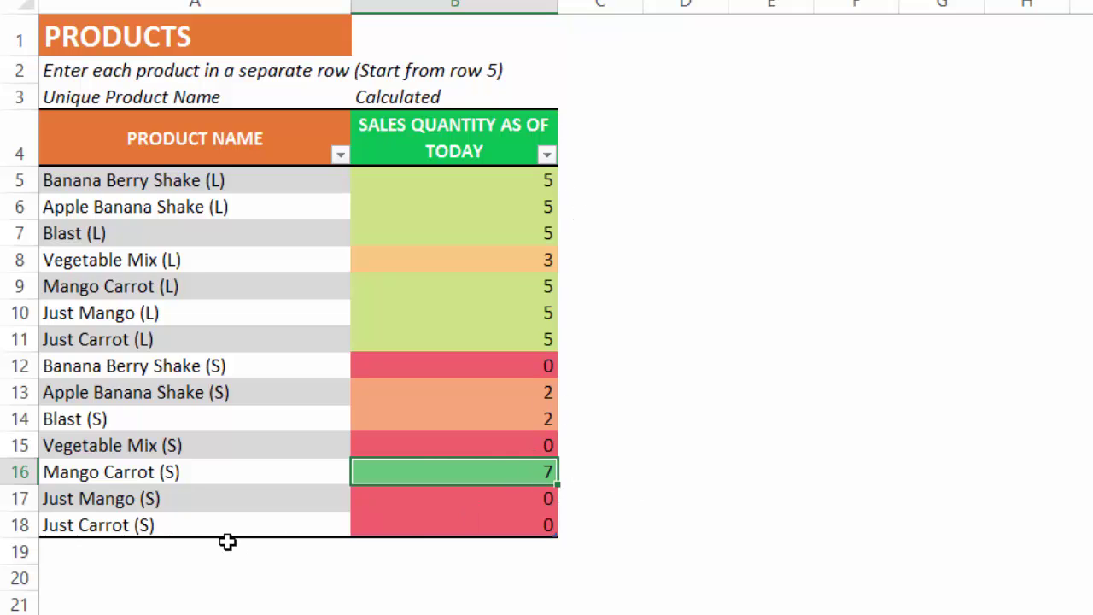
left_click(166, 477)
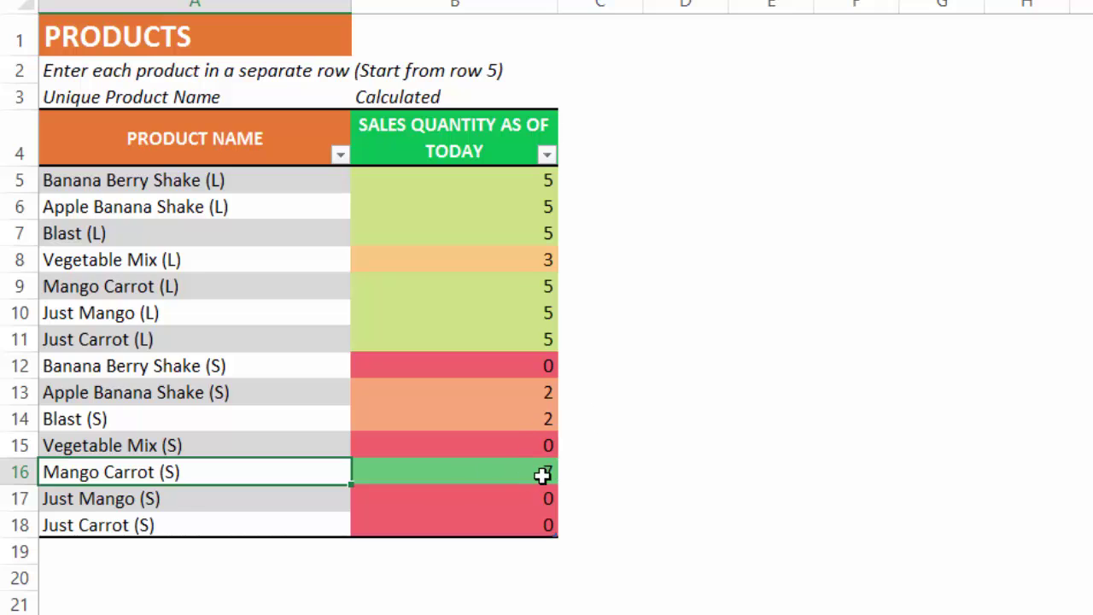
left_click(535, 363)
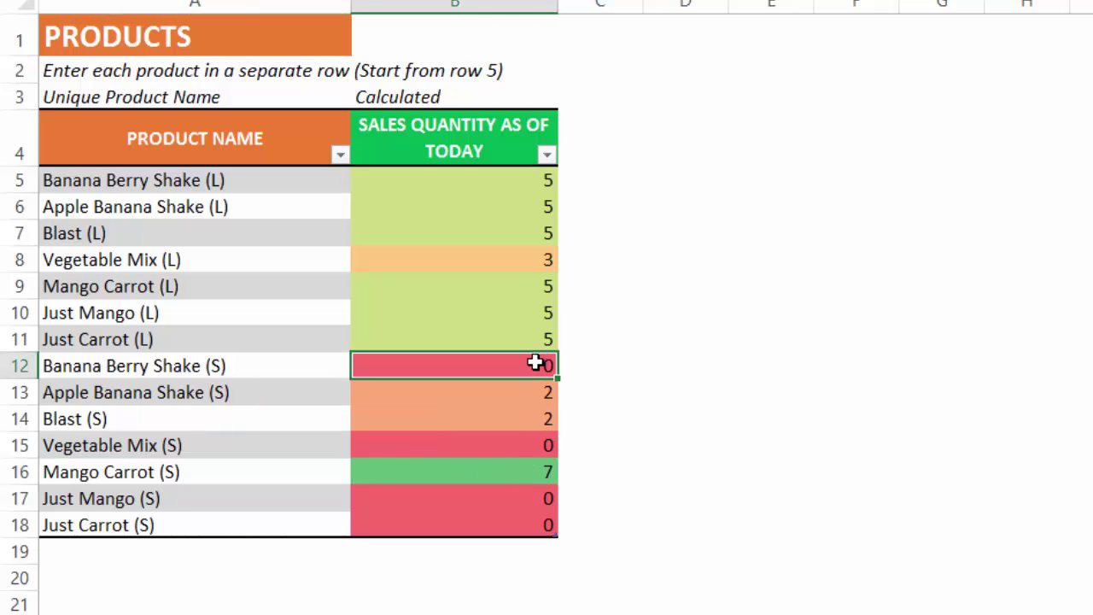